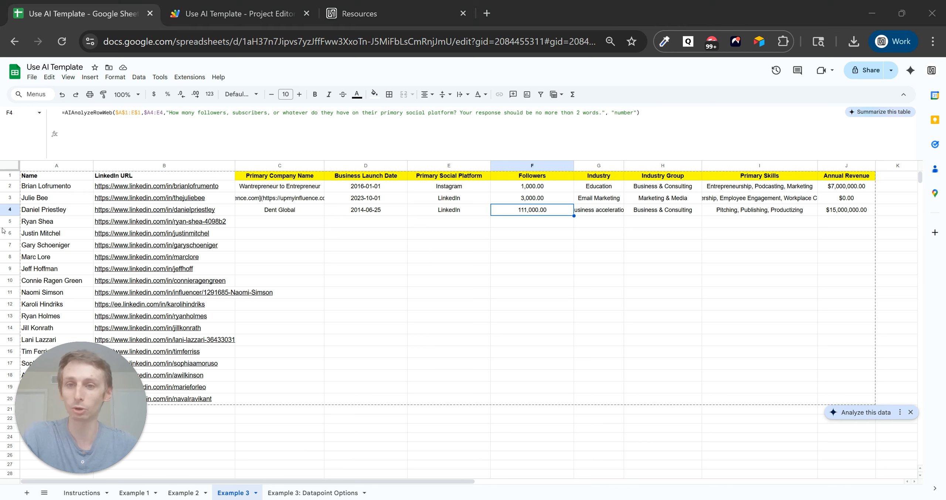
# Review C2's AIAnalyzeRowWeb formula, its row range and prompt text, leaving it unchanged.
pyautogui.click(289, 189)
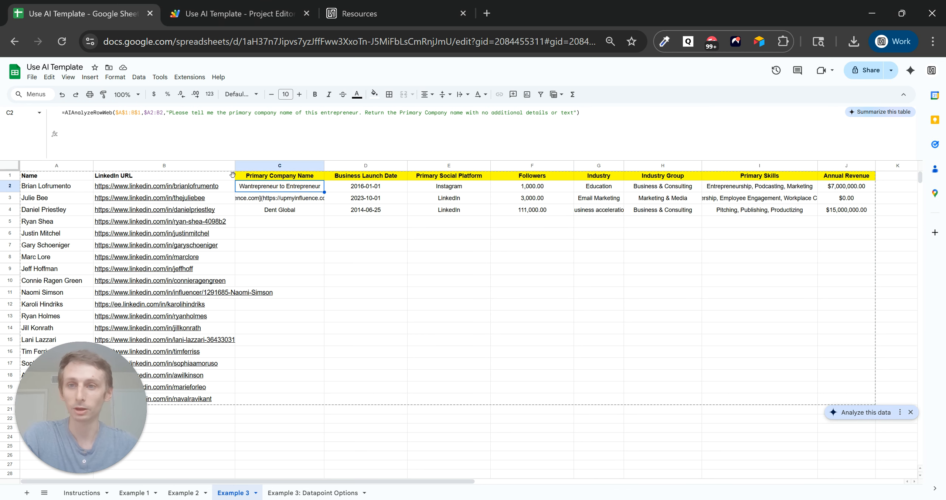
pyautogui.click(130, 112)
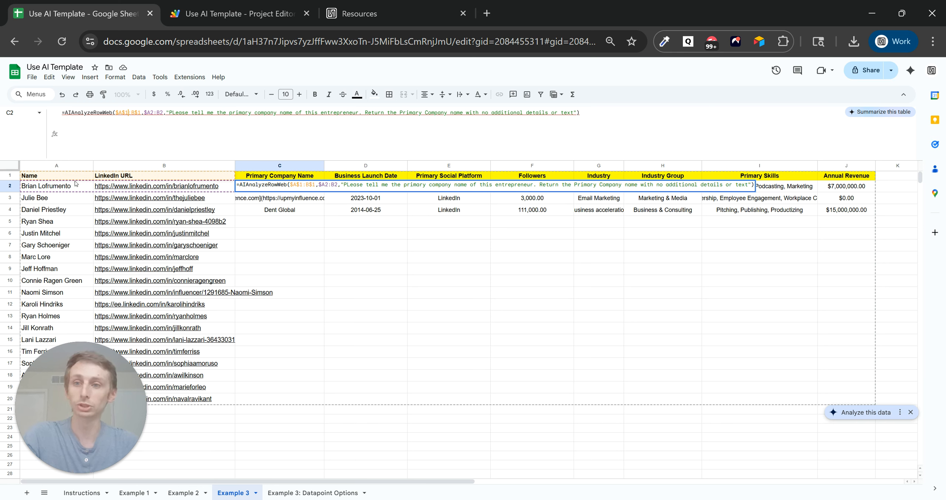
pyautogui.moveTo(157, 186)
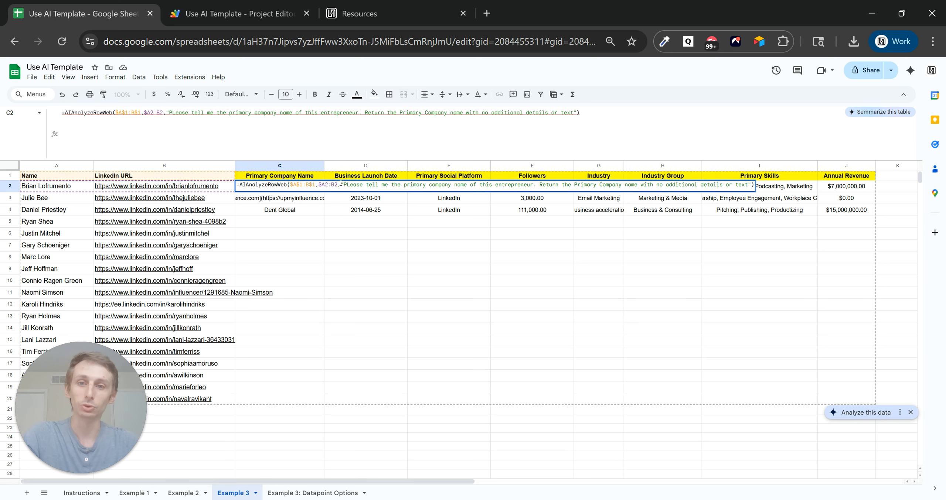
pyautogui.moveTo(336, 183); pyautogui.dragTo(315, 184)
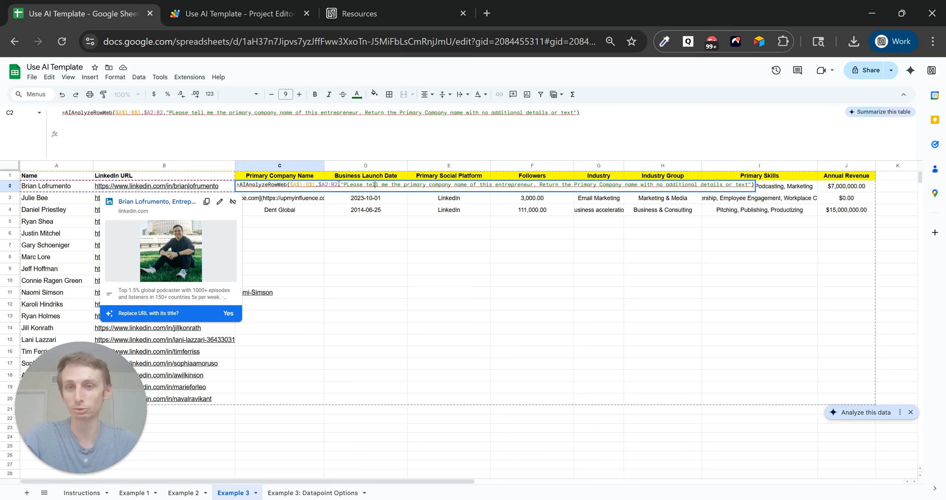
pyautogui.moveTo(340, 184); pyautogui.dragTo(753, 184)
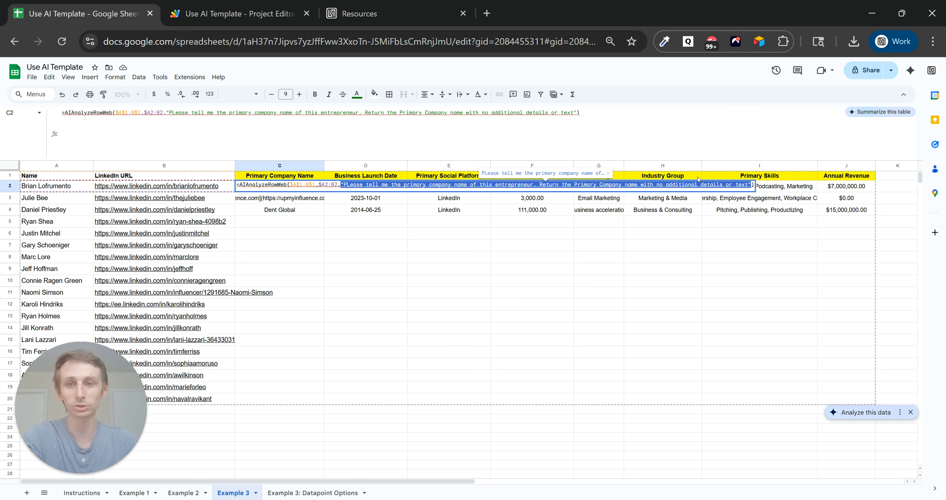
pyautogui.press('Return')
# Copy C2's company name formula down to C20.
pyautogui.click(317, 188)
pyautogui.moveTo(324, 192); pyautogui.dragTo(303, 399)
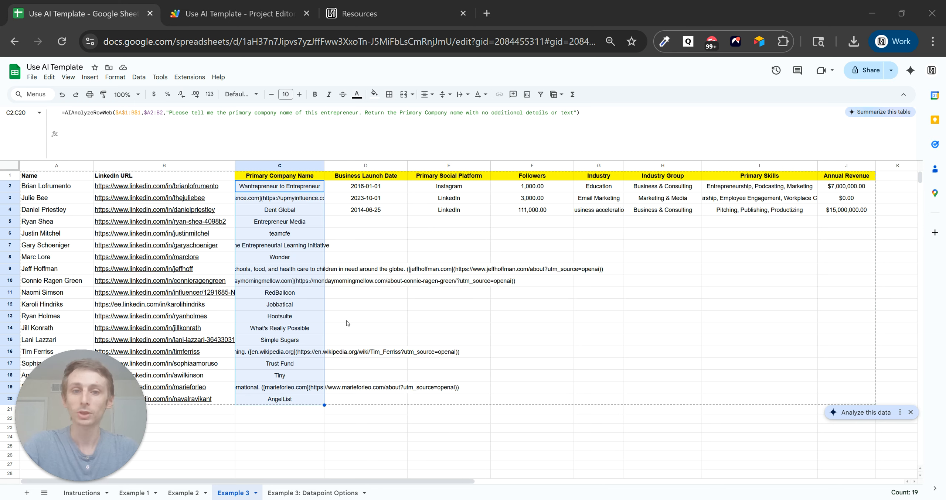
pyautogui.click(293, 189)
pyautogui.press('Up')
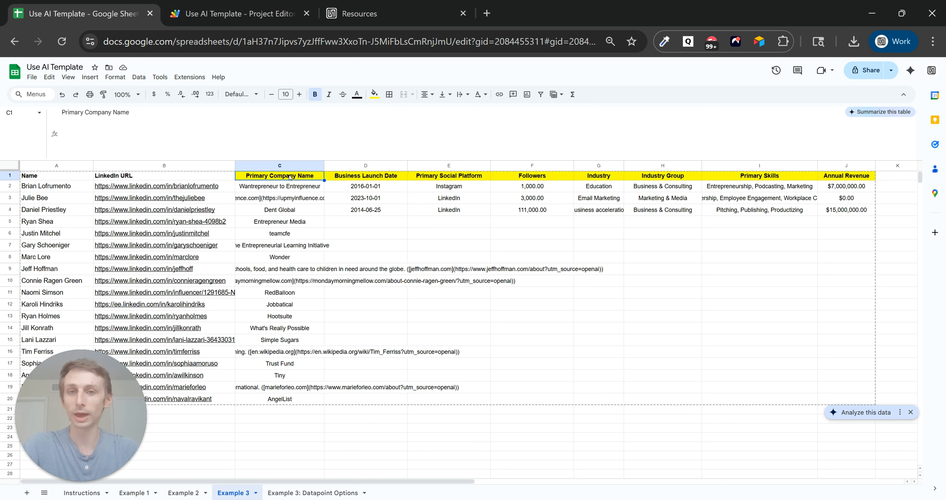
pyautogui.click(294, 187)
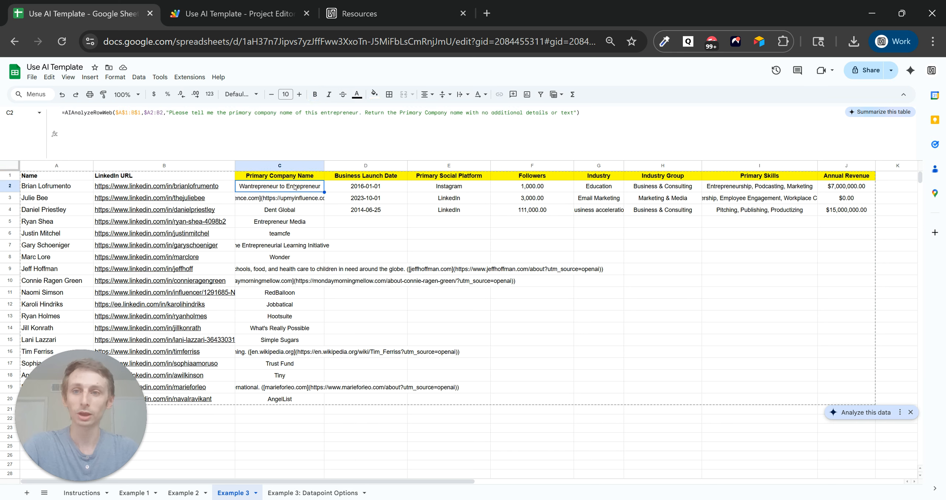
# Spot-check the generated formulas in C7 through C10 and D2's launch date formula.
pyautogui.click(289, 287)
pyautogui.click(290, 268)
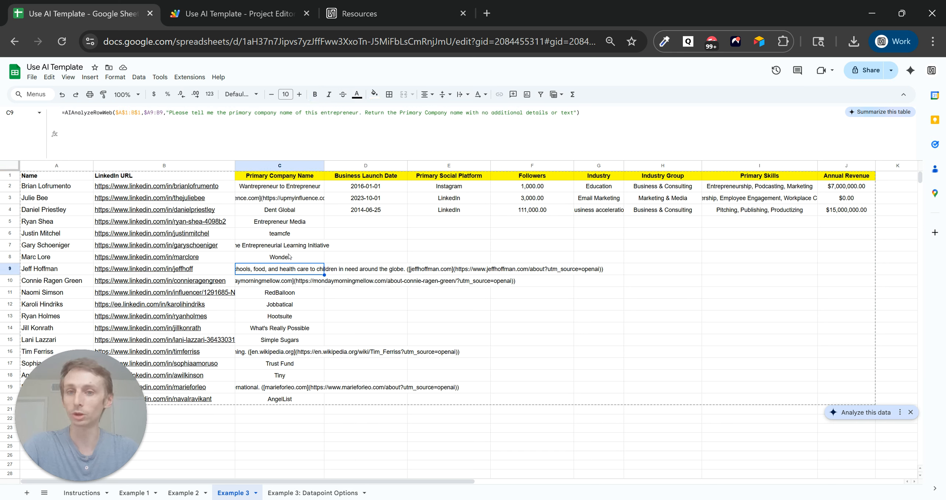
pyautogui.click(294, 258)
pyautogui.click(296, 246)
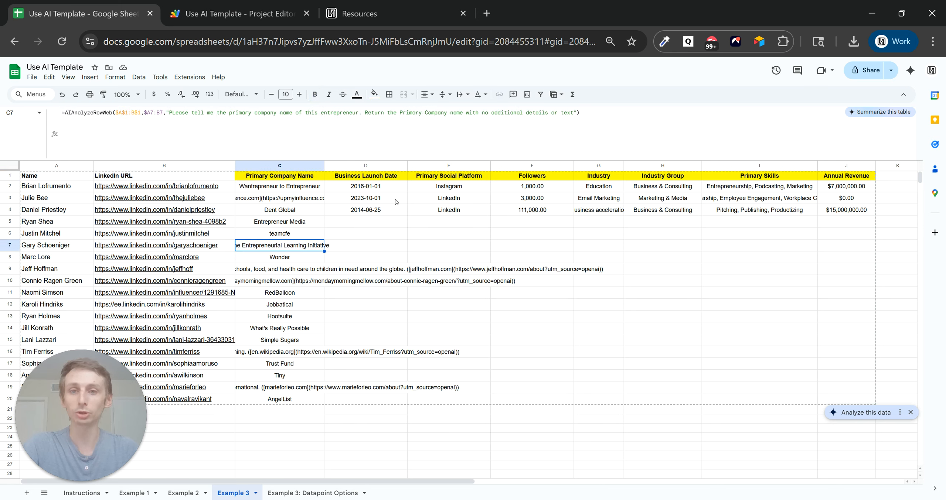
pyautogui.click(385, 191)
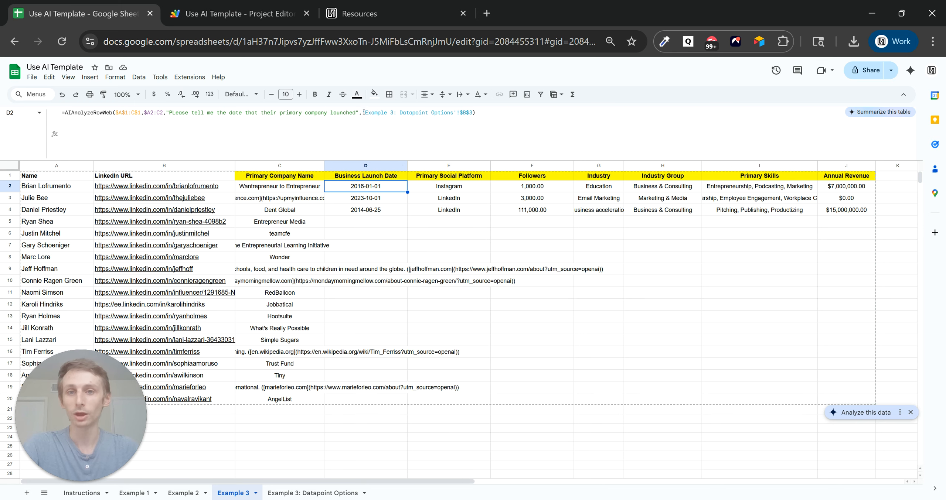
# Check D2's Datapoint Options reference and the date type set for Business Launch Date.
pyautogui.moveTo(362, 113); pyautogui.dragTo(474, 113)
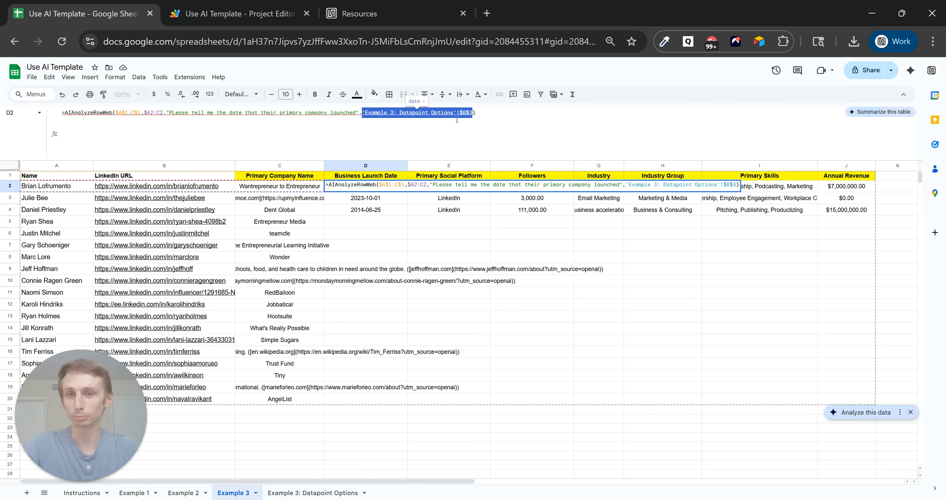
pyautogui.press('Escape')
pyautogui.click(319, 488)
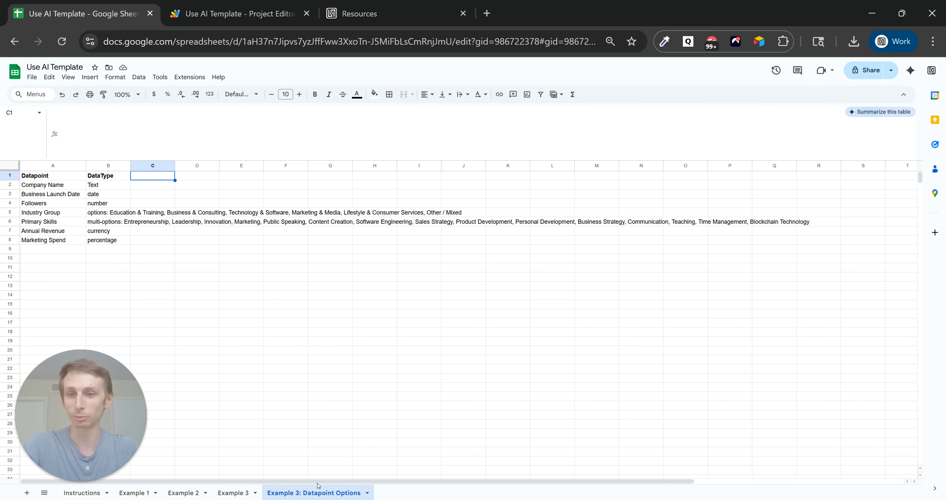
pyautogui.click(111, 195)
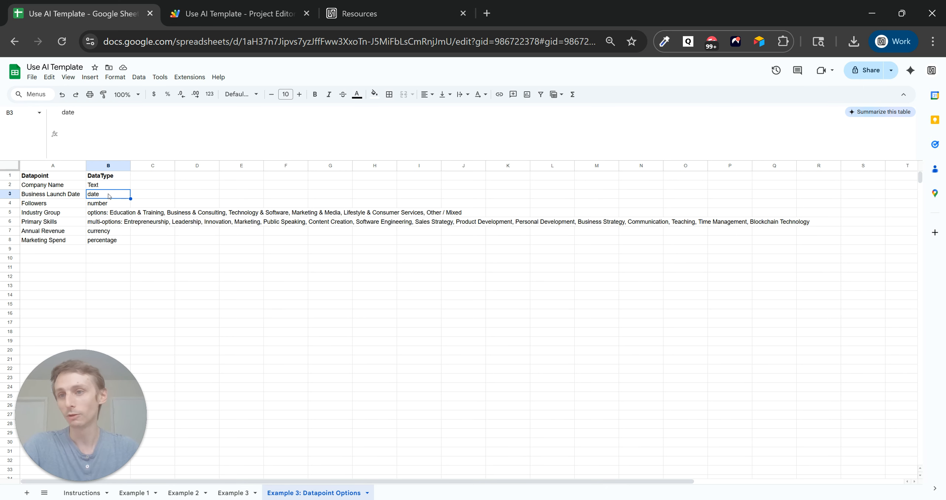
pyautogui.click(67, 116)
pyautogui.click(236, 493)
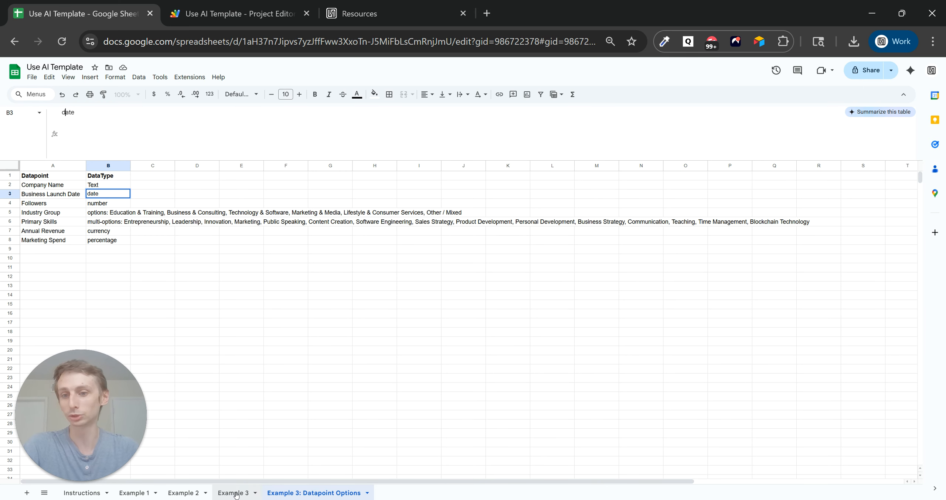
# Copy the launch date formula from D4 down to D20.
pyautogui.click(391, 210)
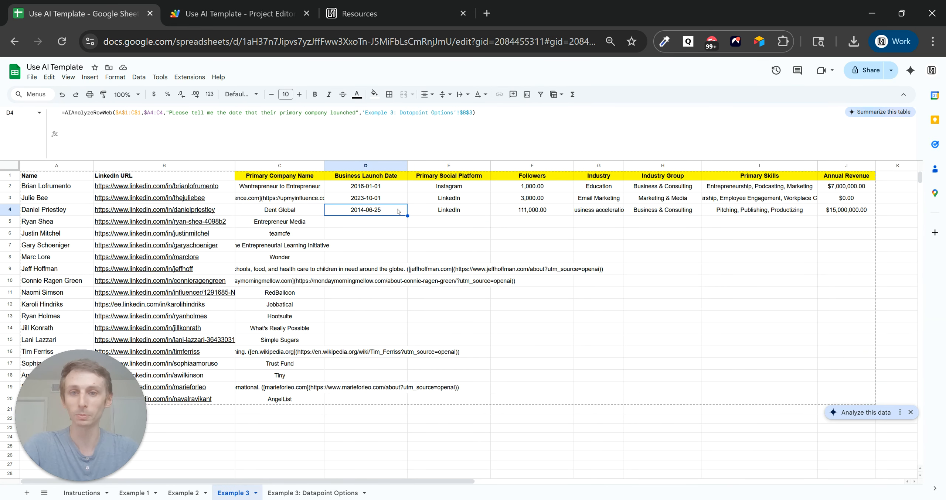
pyautogui.click(359, 179)
pyautogui.click(399, 213)
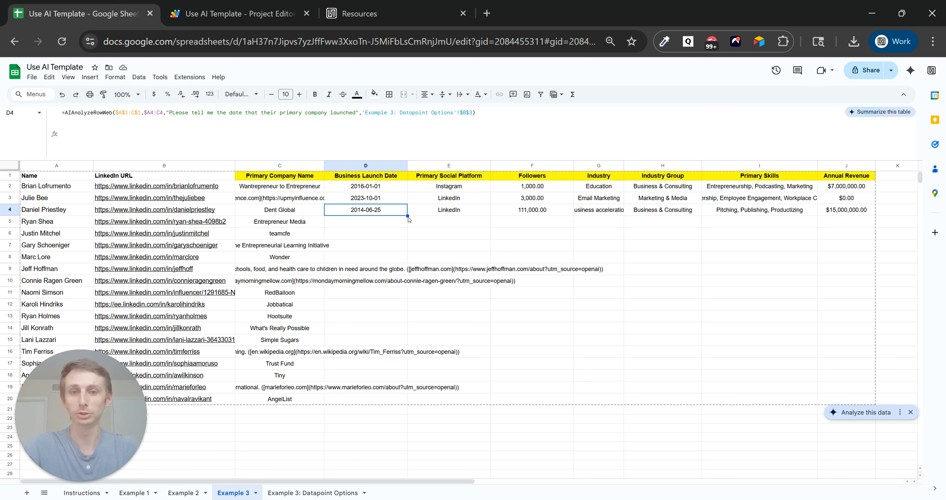
pyautogui.moveTo(407, 216); pyautogui.dragTo(388, 398)
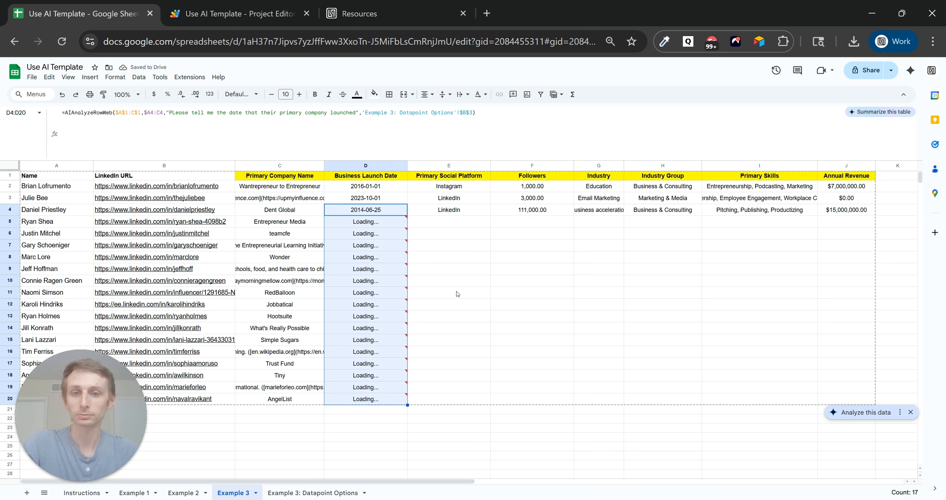
pyautogui.click(478, 214)
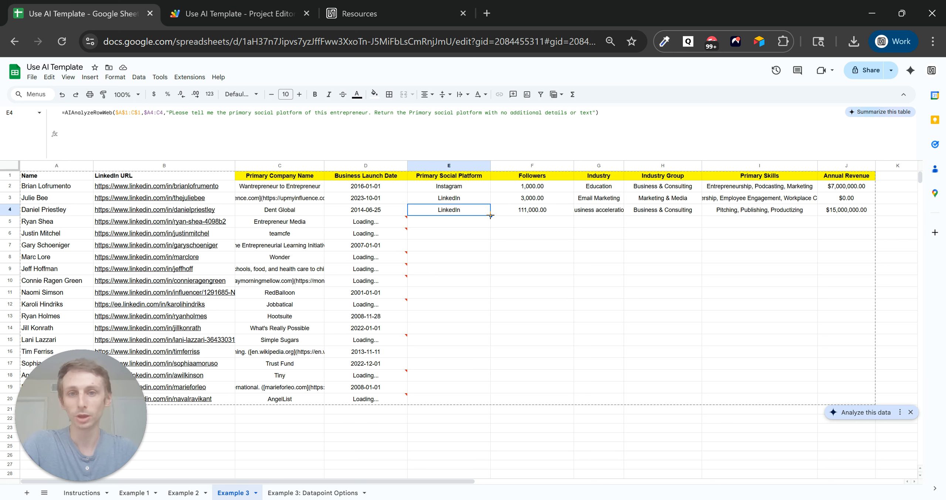
# Copy E4's social platform and F4's followers formulas down to row 20.
pyautogui.moveTo(490, 217); pyautogui.dragTo(458, 403)
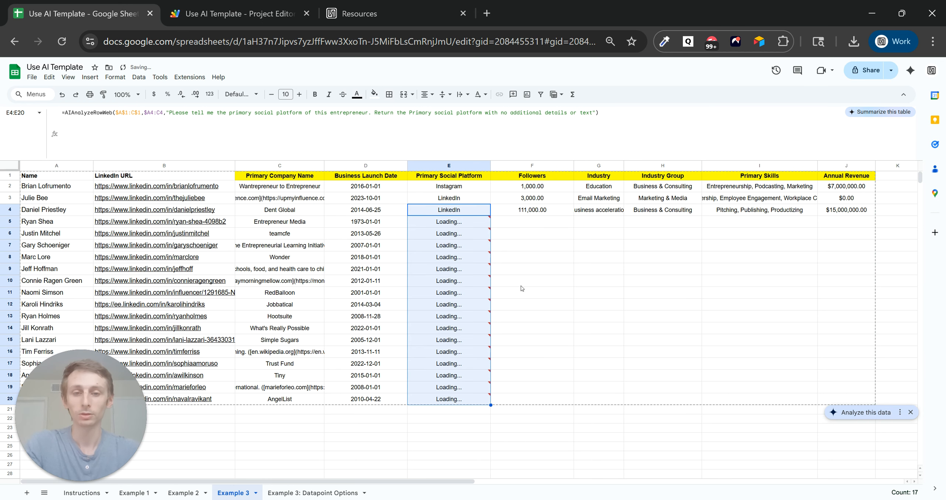
pyautogui.click(537, 224)
pyautogui.click(550, 213)
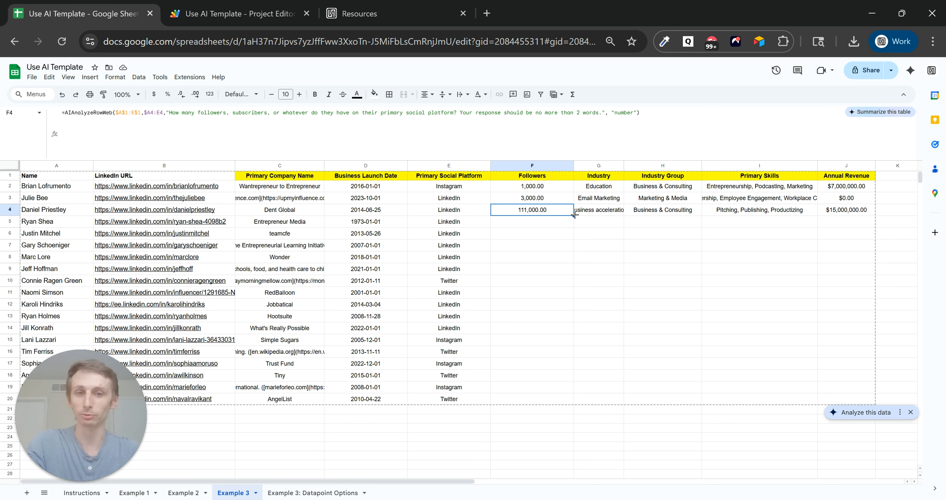
pyautogui.moveTo(574, 215); pyautogui.dragTo(550, 399)
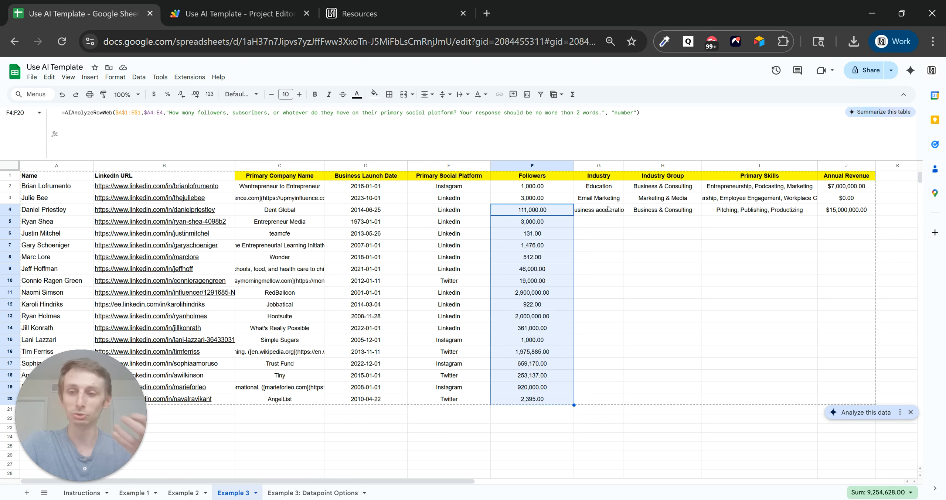
pyautogui.click(608, 209)
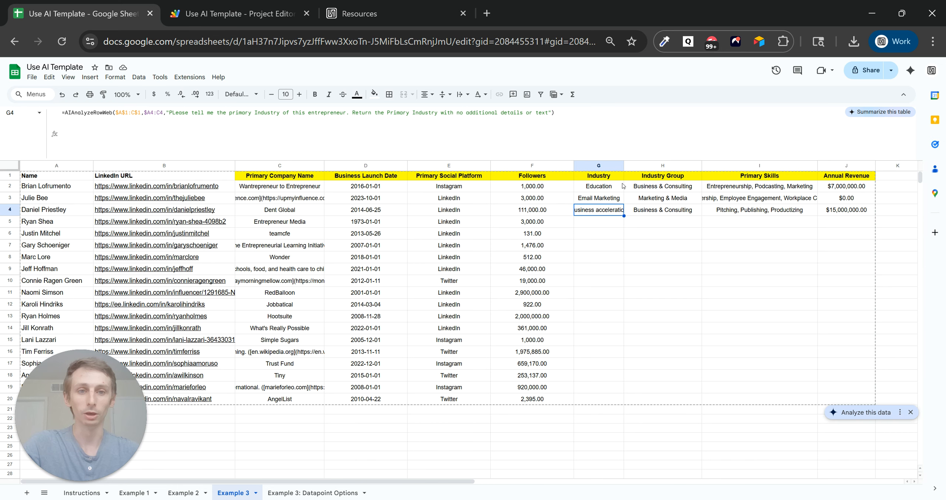
# Widen the Industry column and review the Industry Group options on the Datapoint Options sheet.
pyautogui.moveTo(624, 166); pyautogui.dragTo(648, 166)
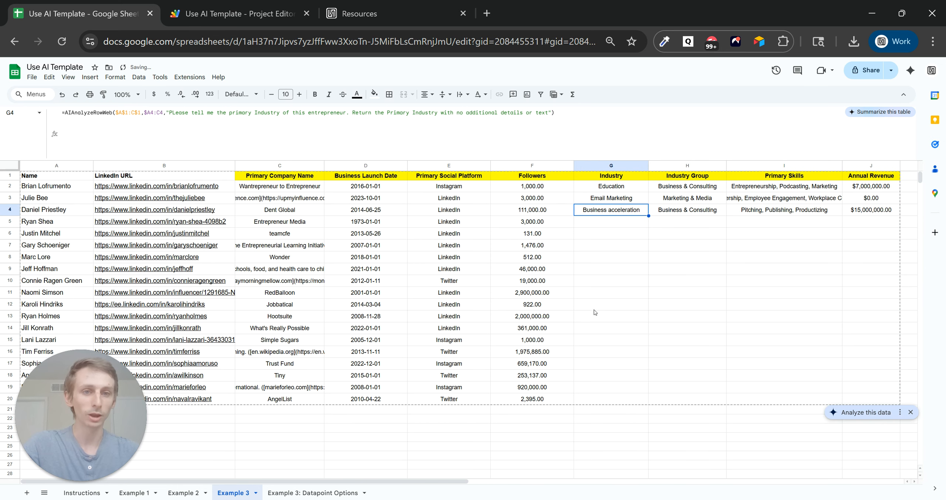
pyautogui.click(330, 494)
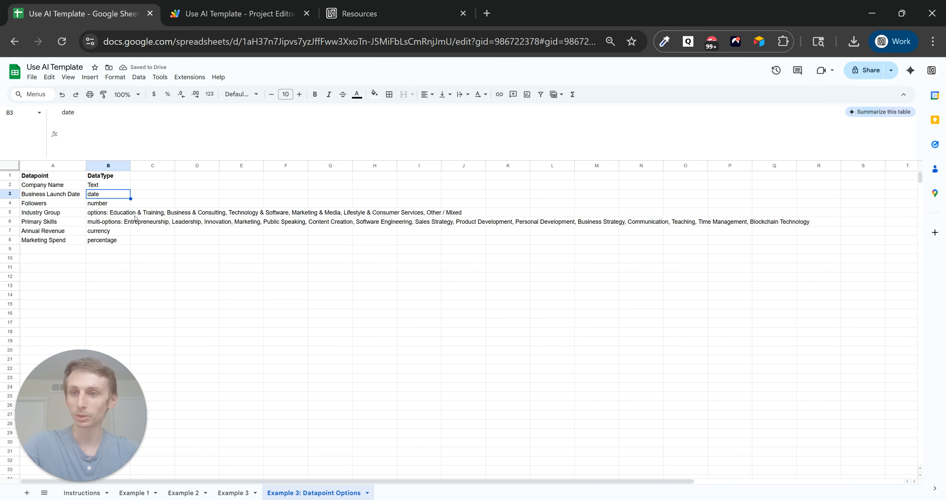
pyautogui.click(66, 212)
pyautogui.click(94, 215)
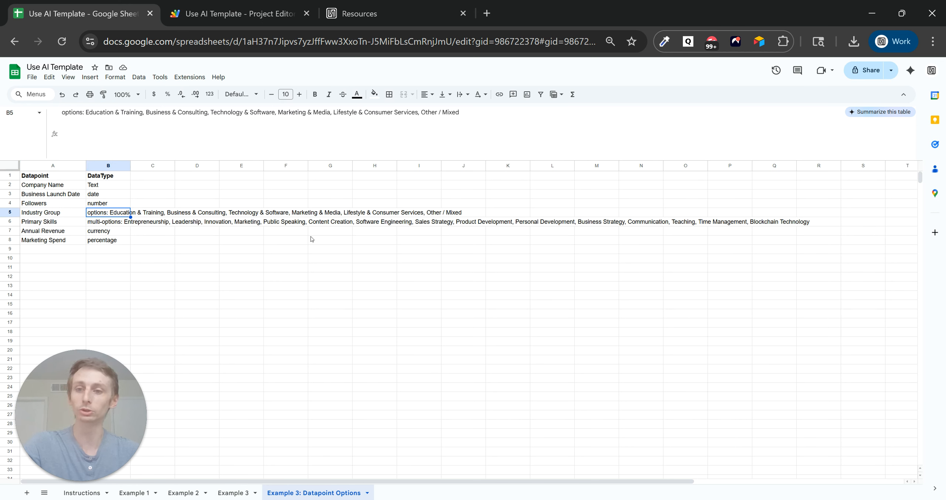
pyautogui.click(235, 491)
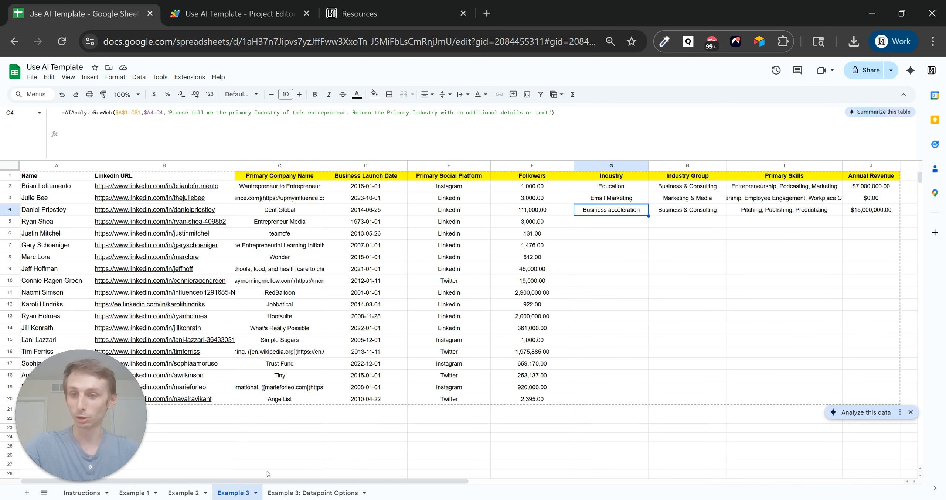
# Edit G2's formula ranges to $A$1:F$1 and $A2:F2.
pyautogui.click(631, 189)
pyautogui.click(155, 113)
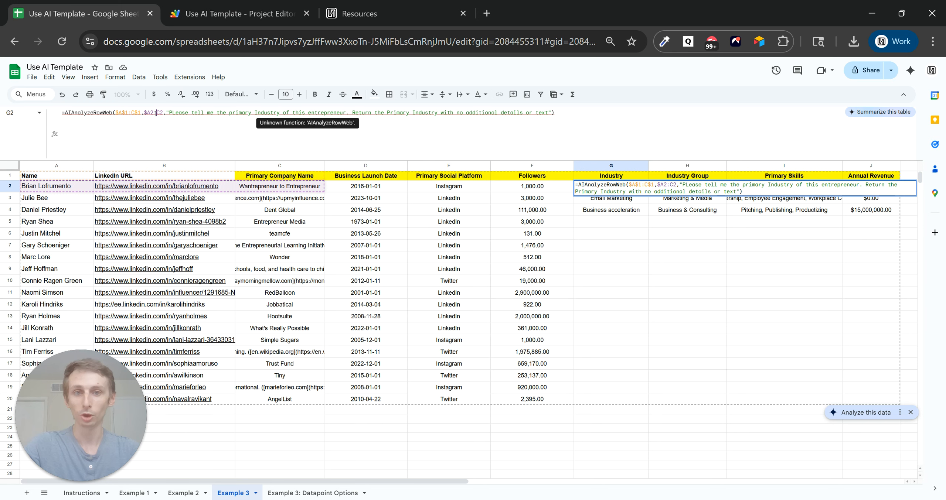
pyautogui.click(128, 114)
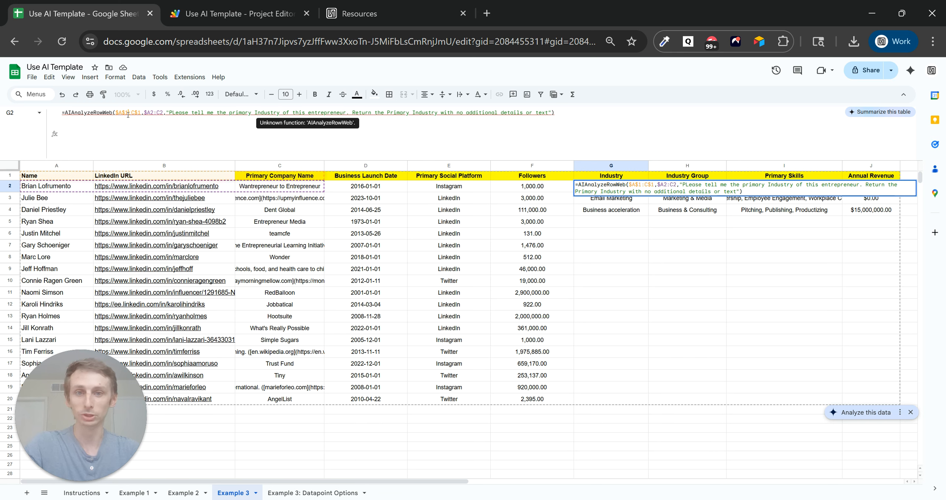
pyautogui.press('Escape')
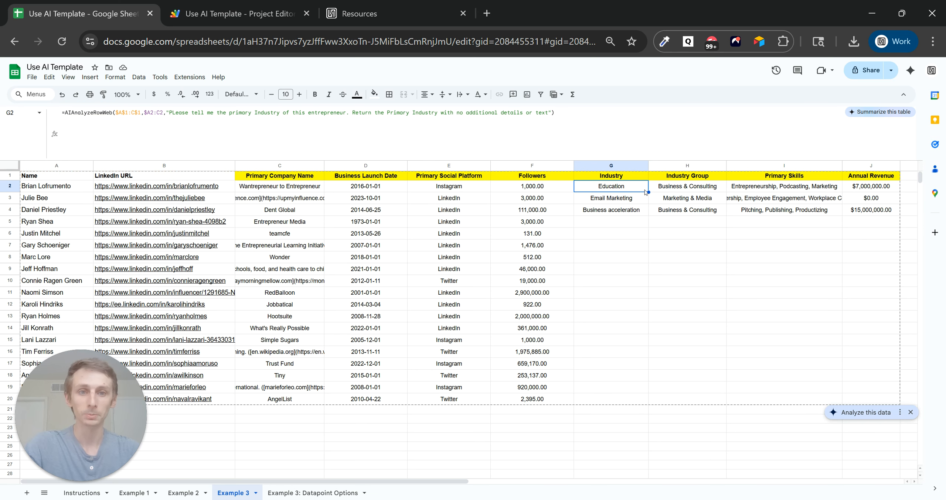
pyautogui.click(143, 113)
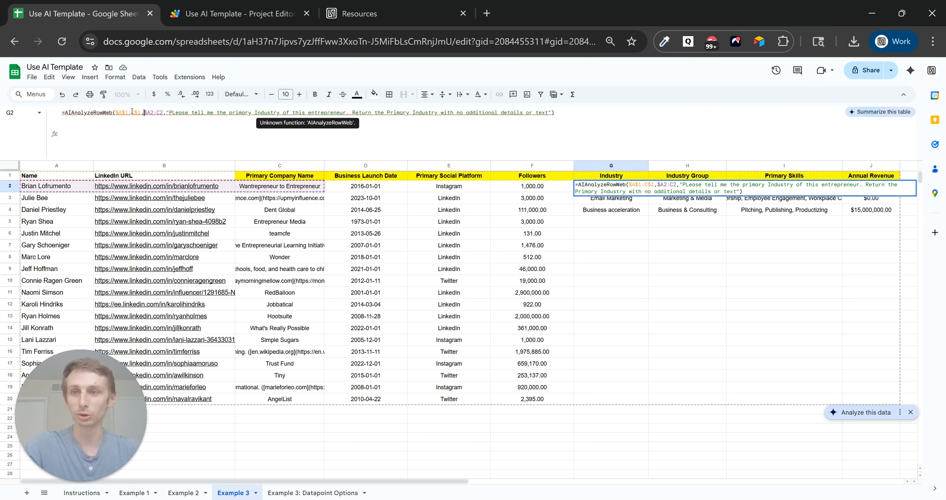
pyautogui.moveTo(132, 111); pyautogui.dragTo(135, 112)
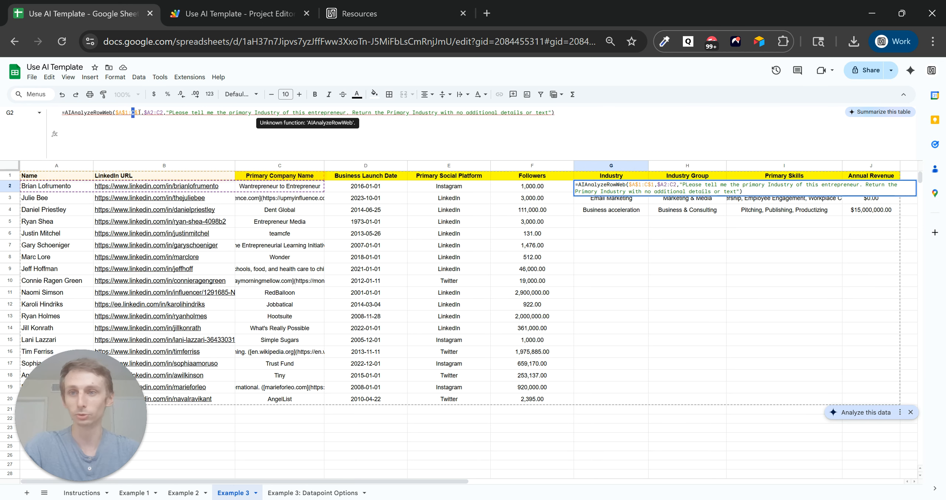
pyautogui.write('F')
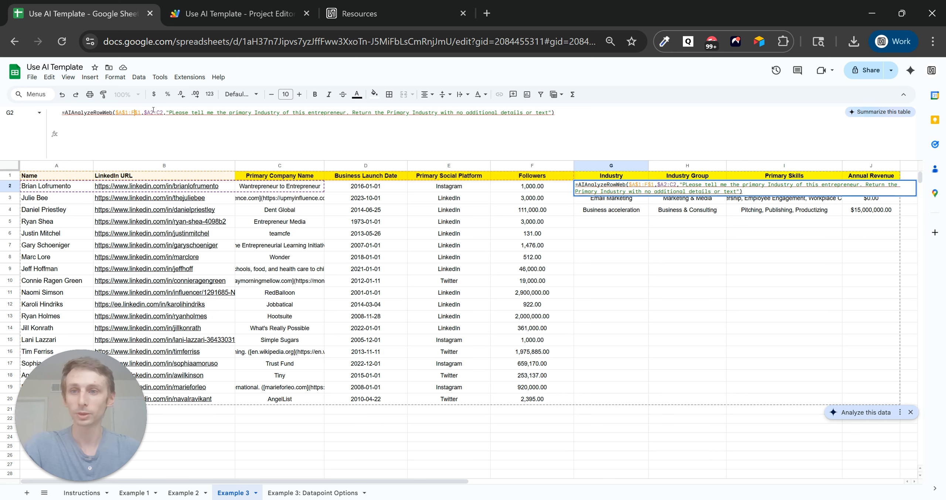
pyautogui.moveTo(154, 110); pyautogui.dragTo(160, 111)
pyautogui.write('F')
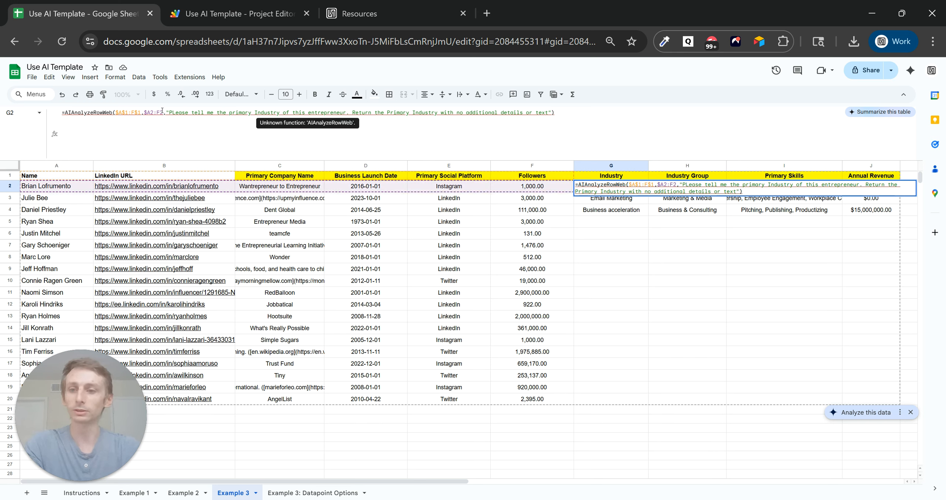
pyautogui.press('Return')
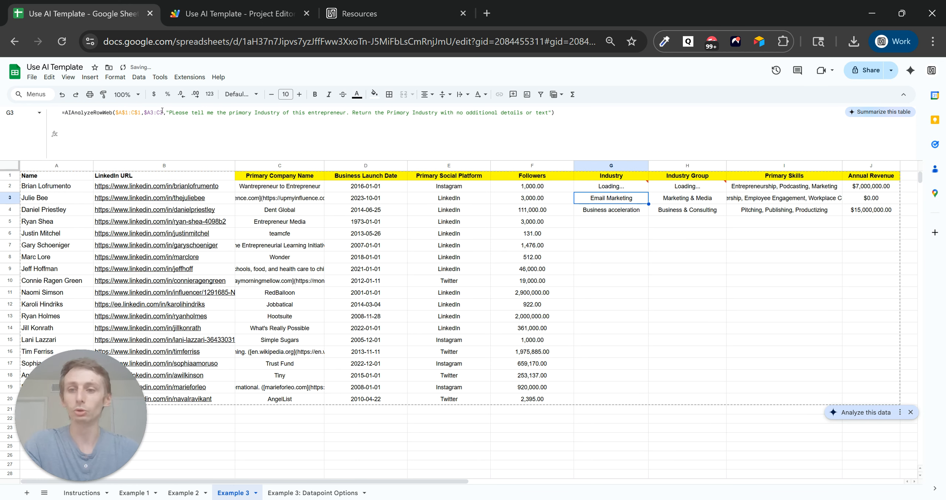
# Copy the updated Industry formula from G2 down to G20 and check the results.
pyautogui.click(629, 190)
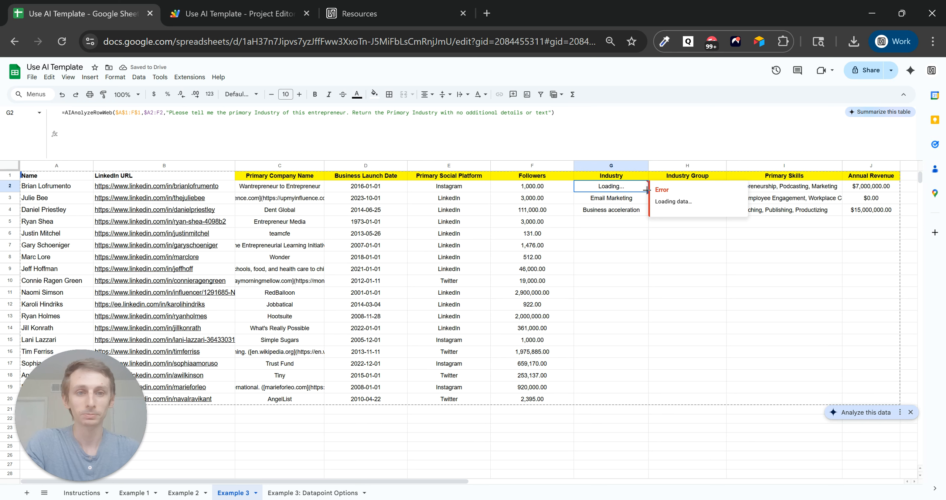
pyautogui.moveTo(646, 190); pyautogui.dragTo(630, 401)
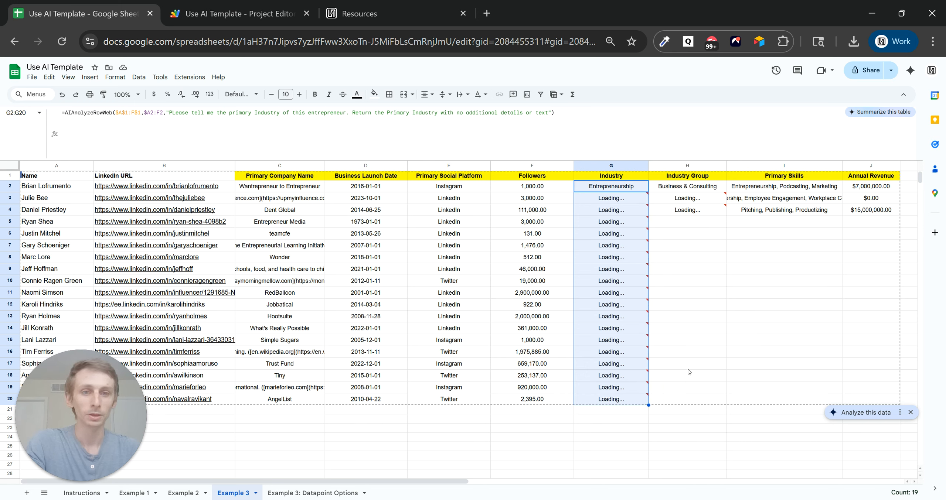
pyautogui.click(622, 201)
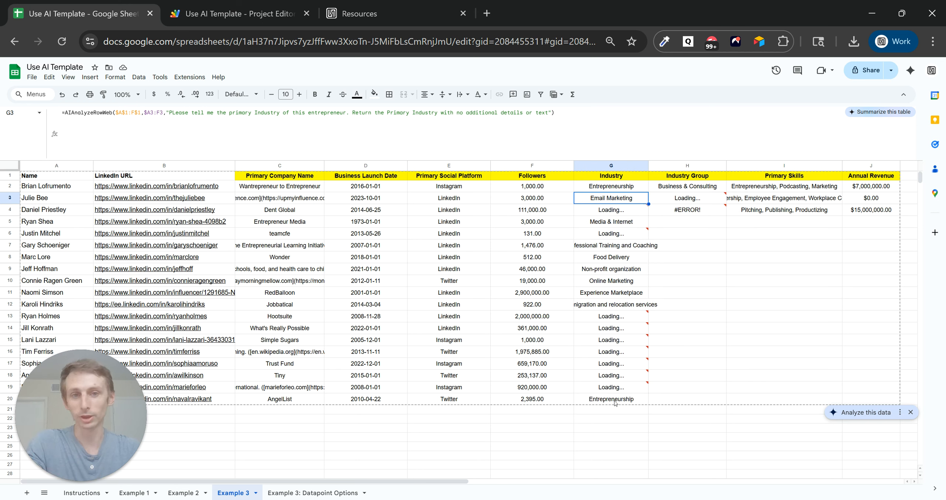
pyautogui.click(700, 189)
pyautogui.click(659, 112)
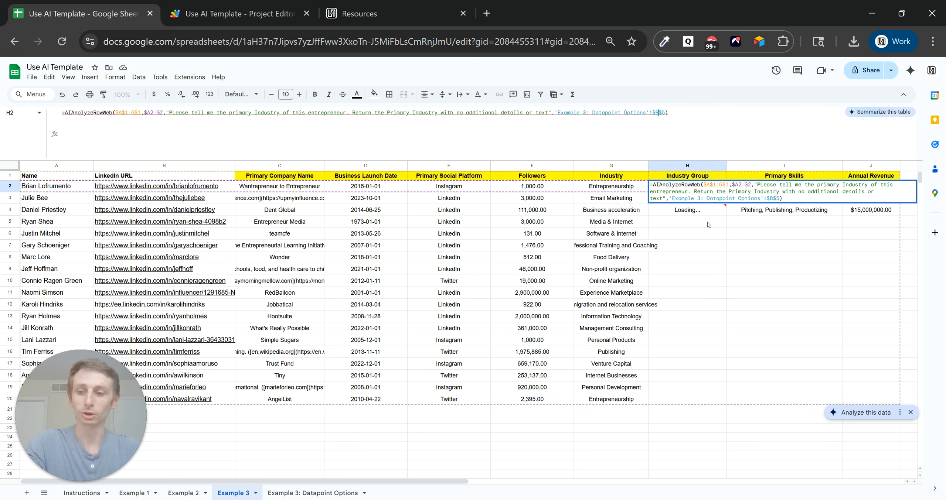
# Fill H2's Industry Group formula down to H20 and widen columns G and H.
pyautogui.press('Escape')
pyautogui.moveTo(726, 192); pyautogui.dragTo(724, 403)
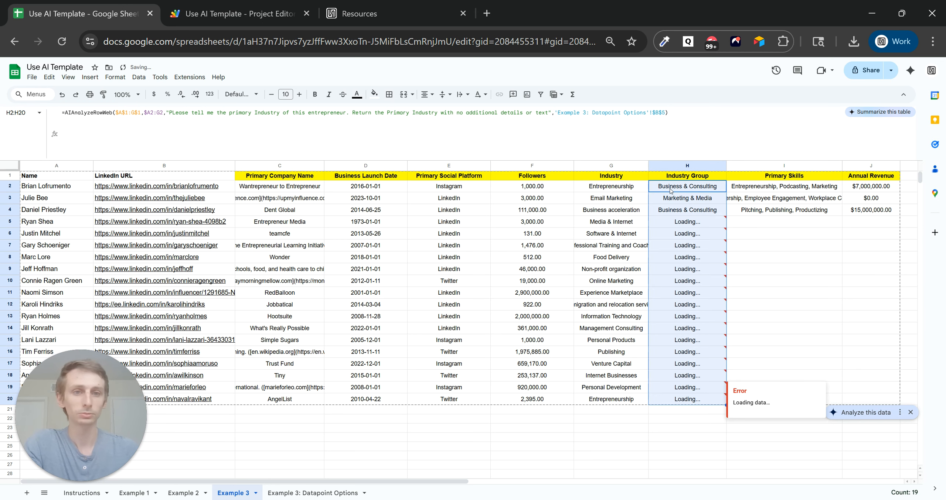
pyautogui.moveTo(649, 165); pyautogui.dragTo(663, 165)
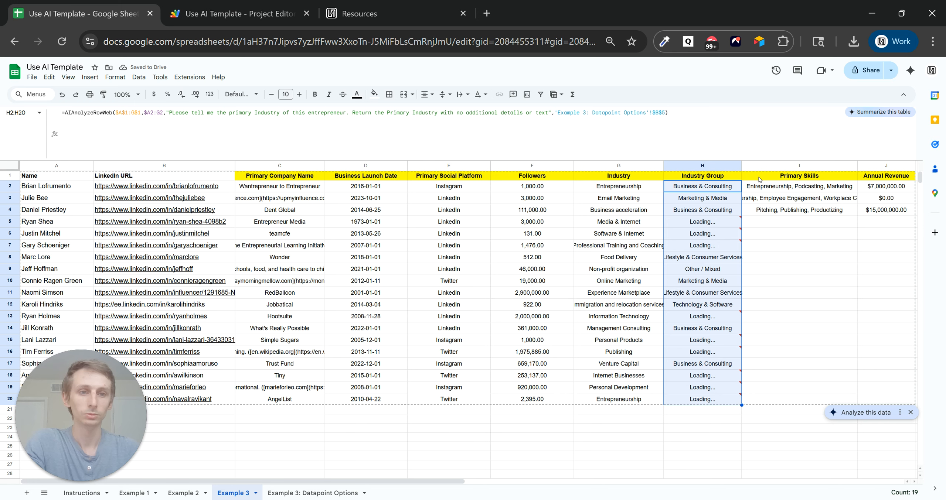
pyautogui.moveTo(741, 165); pyautogui.dragTo(765, 165)
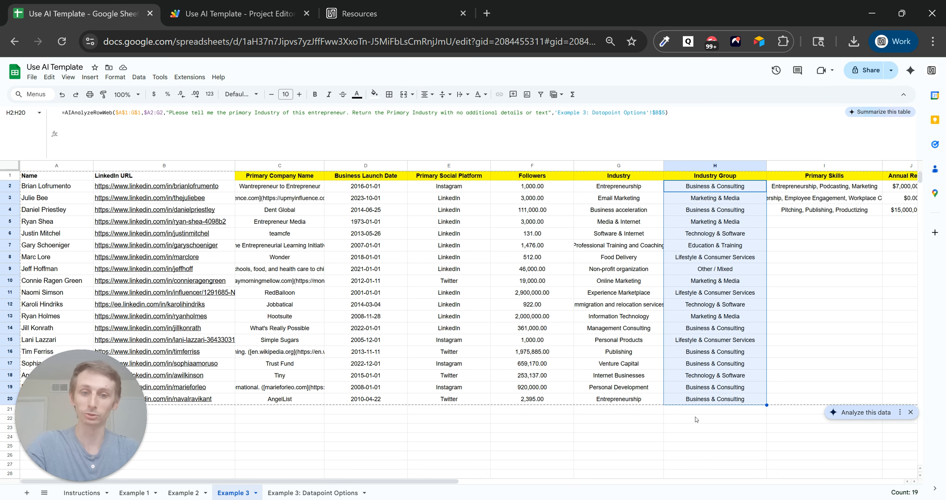
# Review the allowed Primary Skills options, then copy I4's formula down to I20.
pyautogui.hscroll(5, 623, 289)
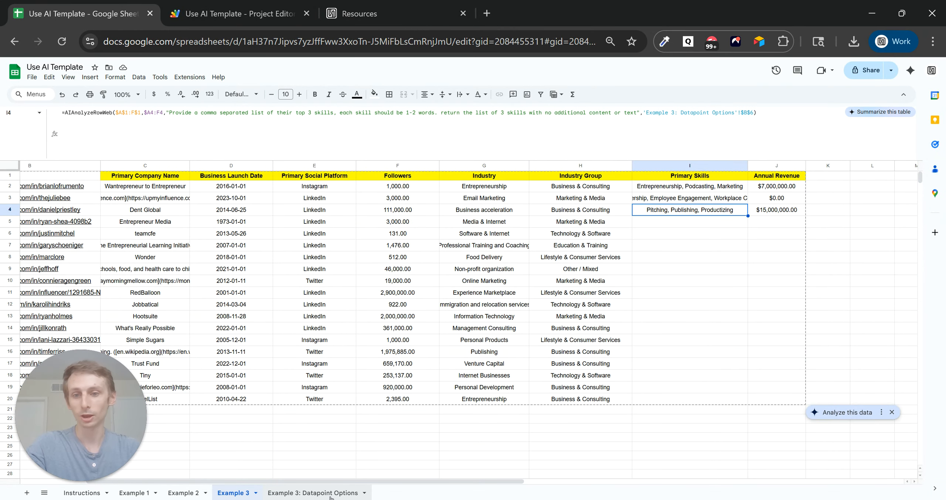
pyautogui.click(313, 492)
pyautogui.click(60, 224)
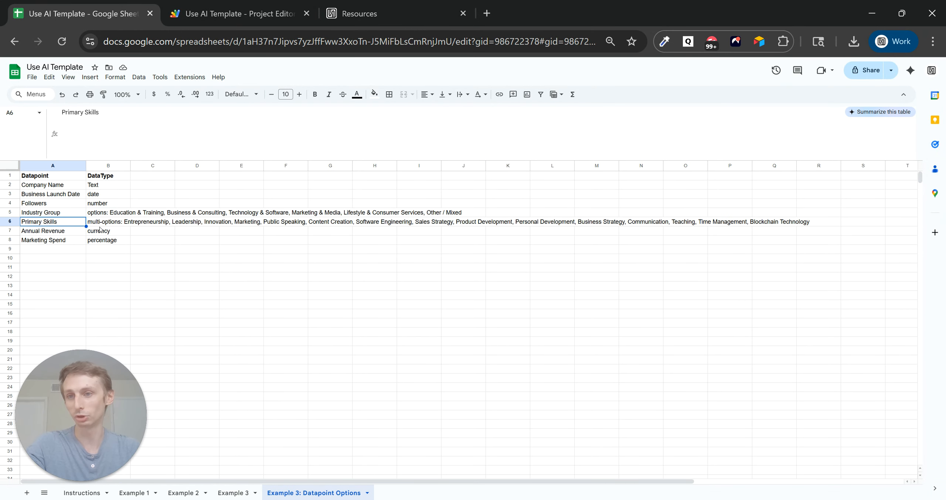
pyautogui.click(100, 226)
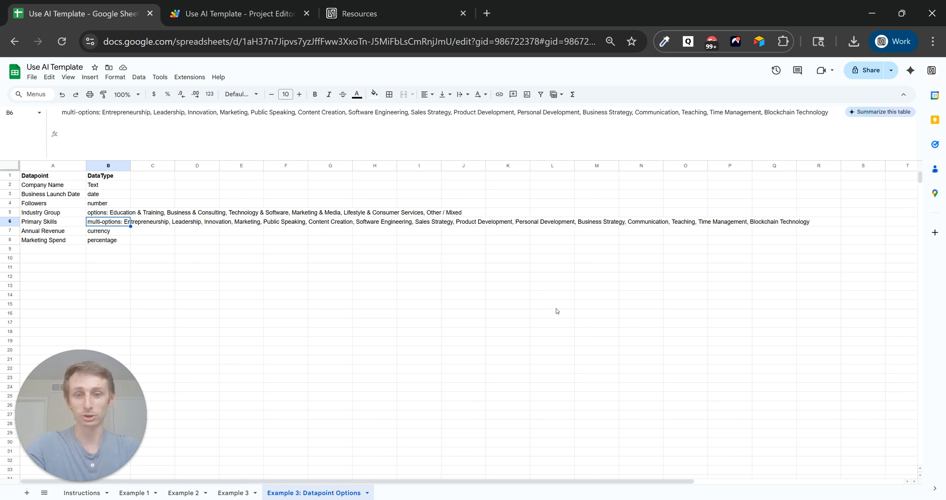
pyautogui.click(232, 493)
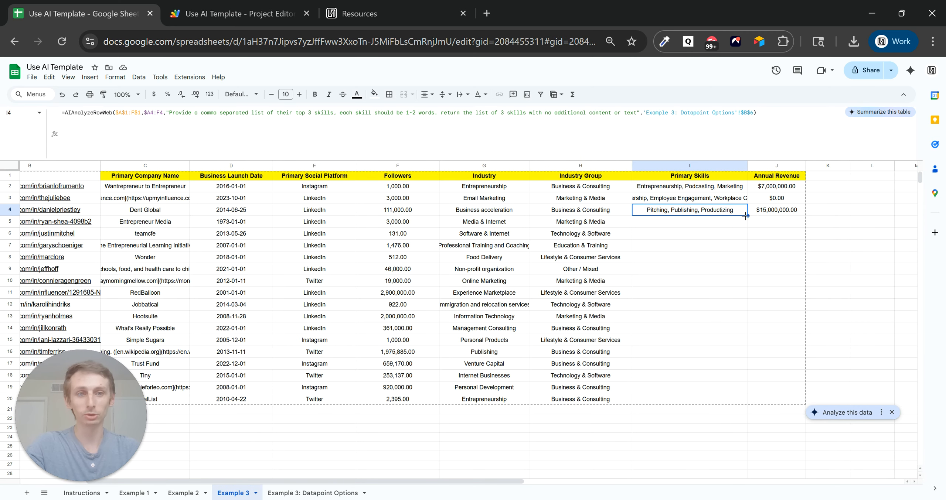
pyautogui.moveTo(745, 217); pyautogui.dragTo(684, 402)
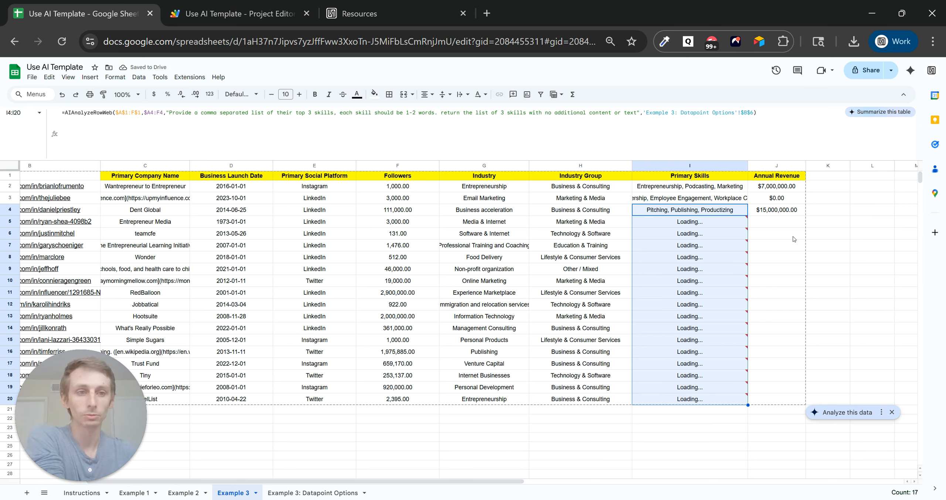
# Check J4's Annual Revenue formula and its currency type on the Datapoint Options sheet.
pyautogui.click(791, 213)
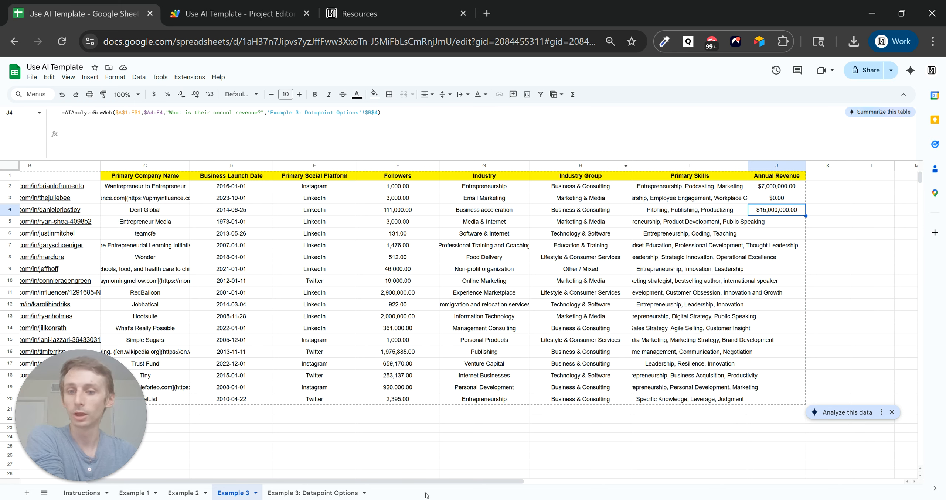
pyautogui.click(342, 494)
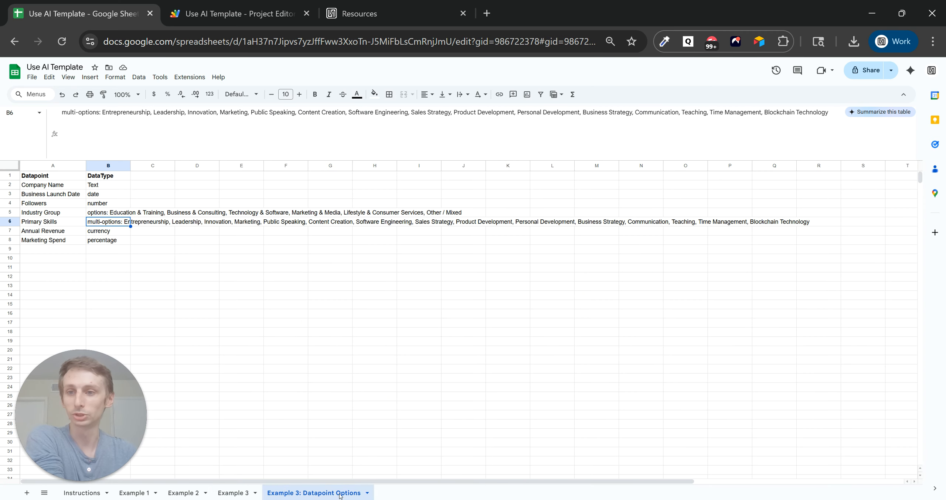
pyautogui.click(119, 232)
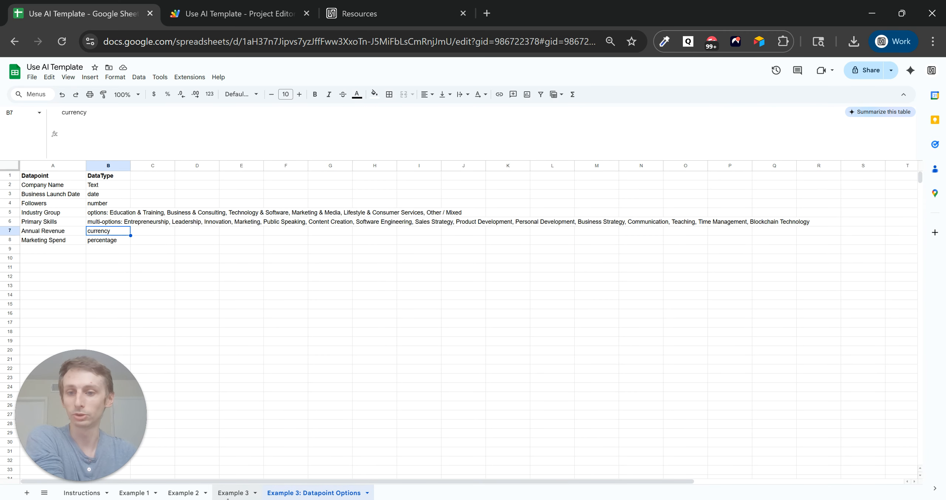
pyautogui.click(234, 494)
# Fill J4's Annual Revenue formula down to J20 and widen column I for Primary Skills.
pyautogui.moveTo(806, 216); pyautogui.dragTo(800, 403)
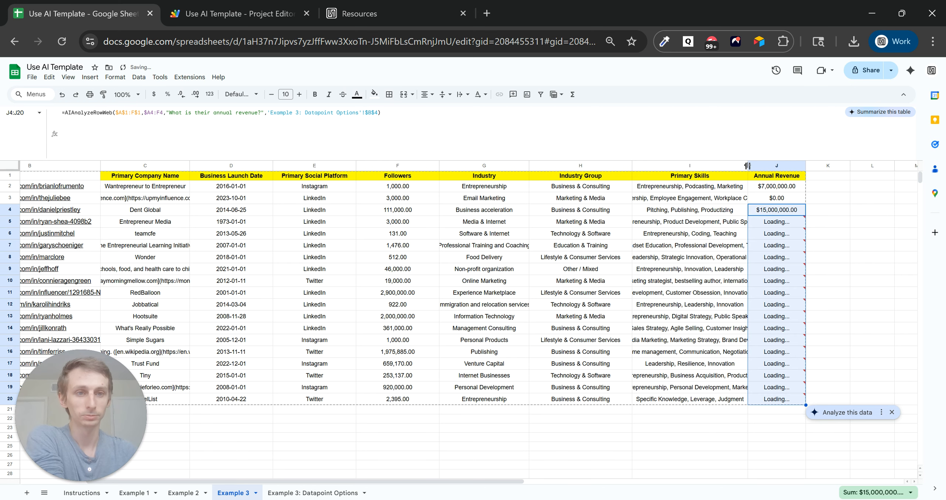
pyautogui.moveTo(748, 166); pyautogui.dragTo(810, 166)
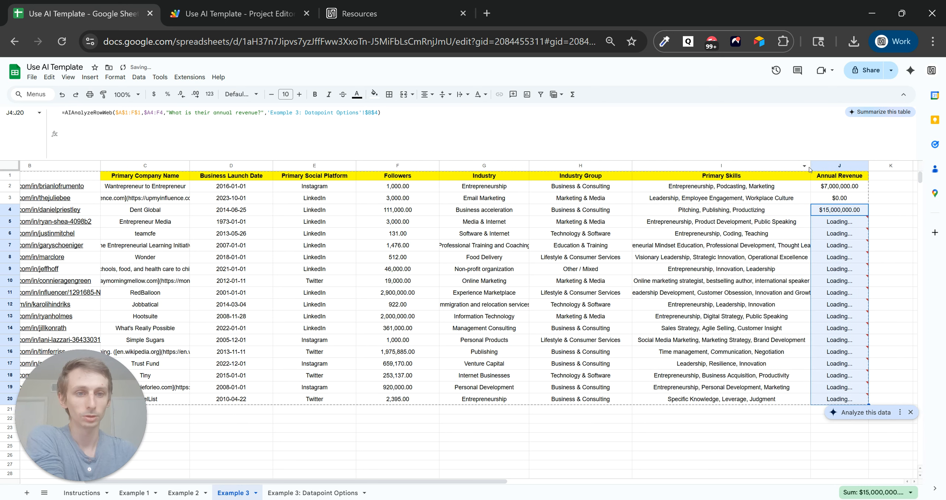
pyautogui.moveTo(811, 166); pyautogui.dragTo(820, 166)
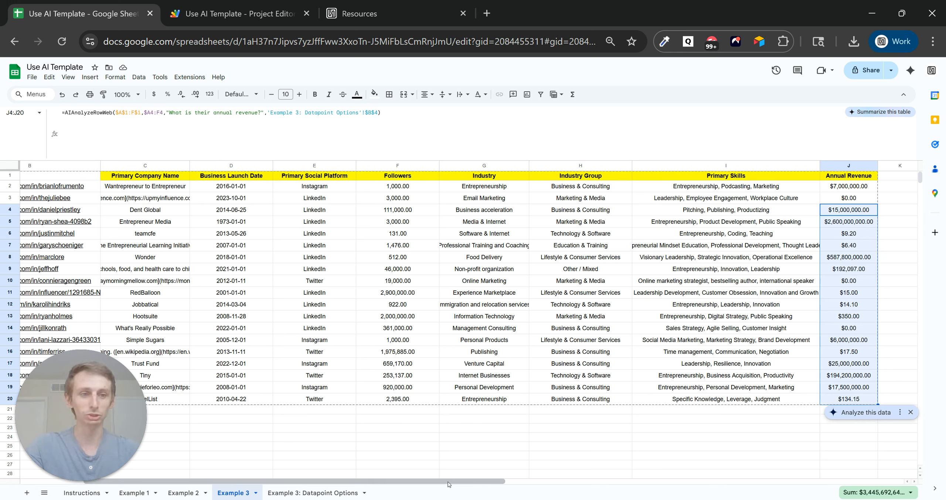
pyautogui.click(756, 352)
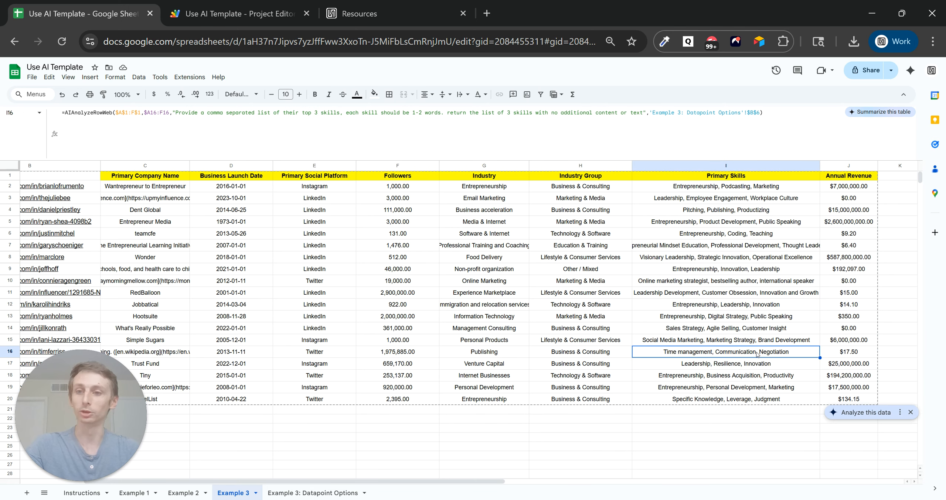
pyautogui.moveTo(475, 486); pyautogui.dragTo(378, 496)
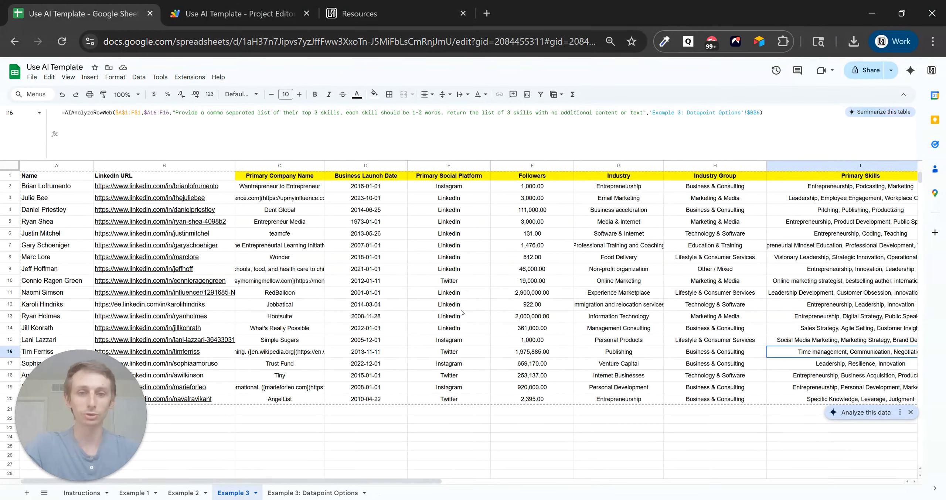
pyautogui.click(297, 187)
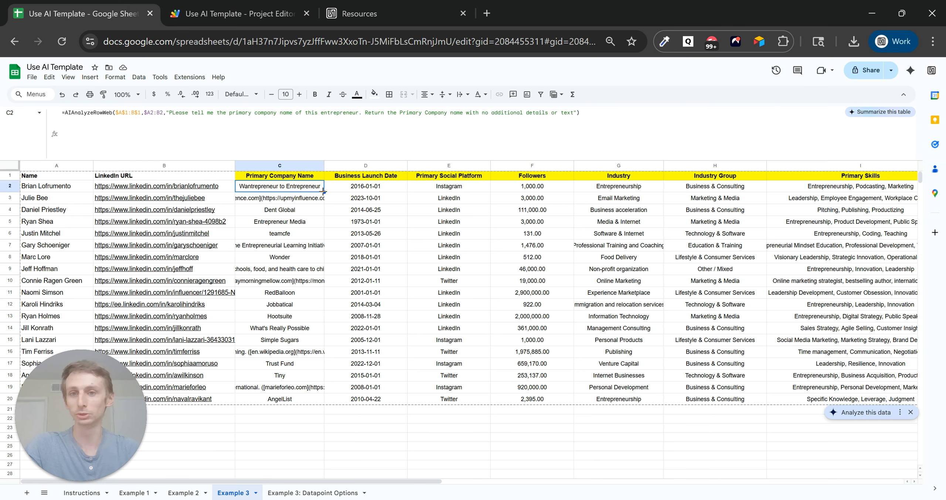
pyautogui.moveTo(324, 192); pyautogui.dragTo(311, 388)
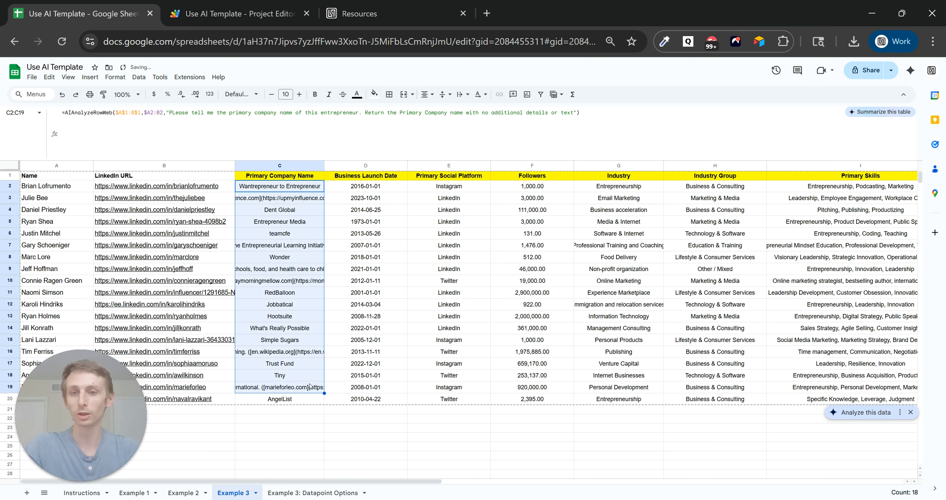
pyautogui.click(421, 365)
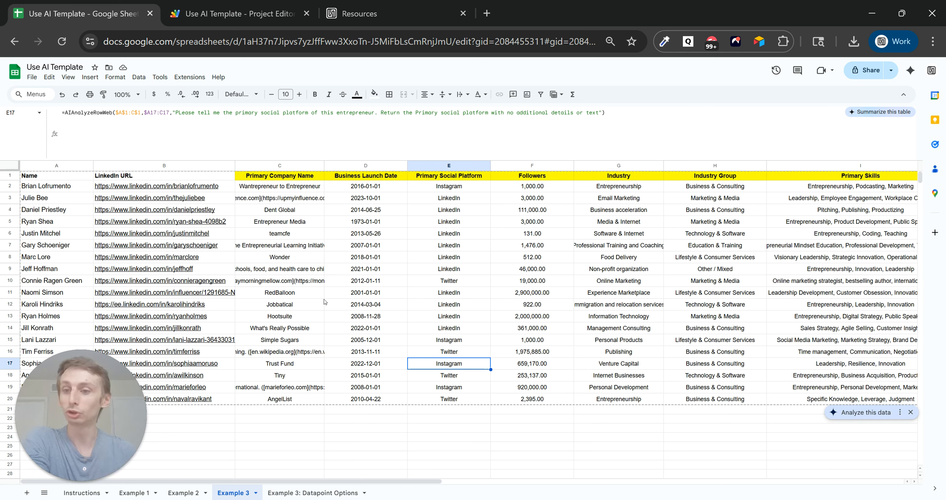
pyautogui.click(190, 77)
# Open the Apps Script project and review the AIAnalyzeRowWeb function code.
pyautogui.click(229, 120)
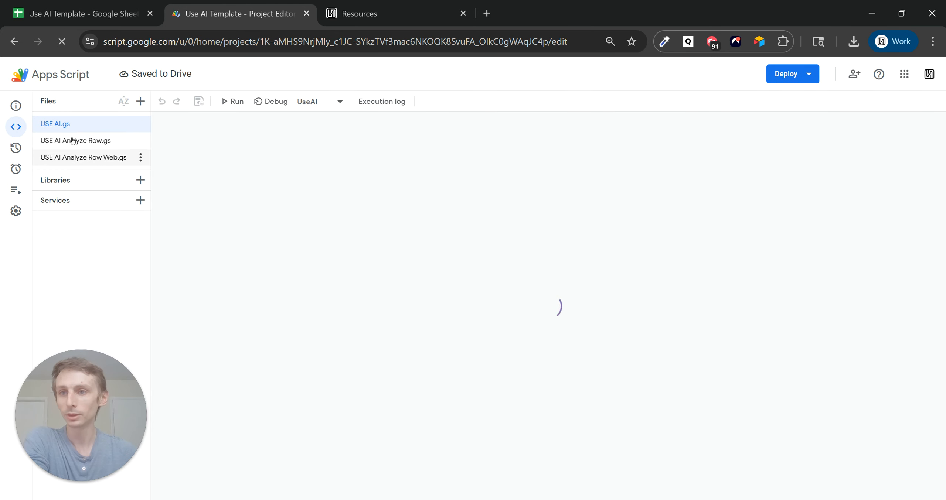
pyautogui.click(91, 158)
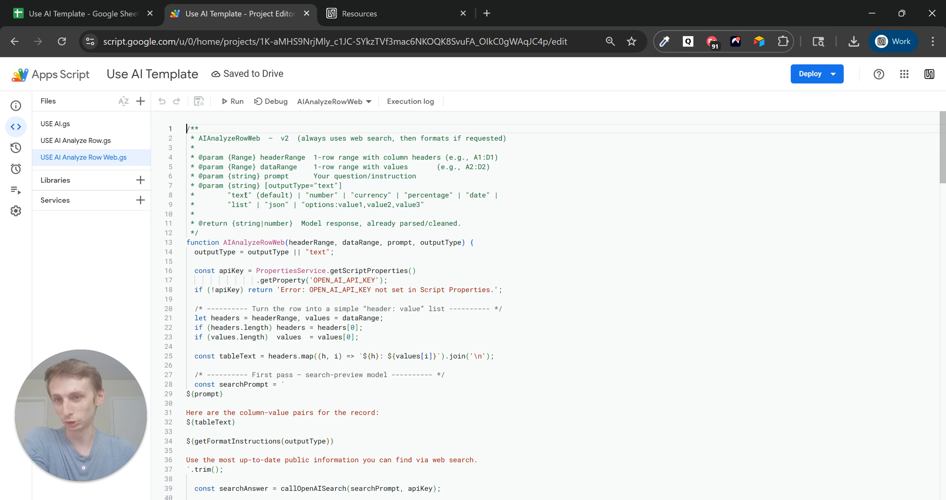
pyautogui.click(248, 242)
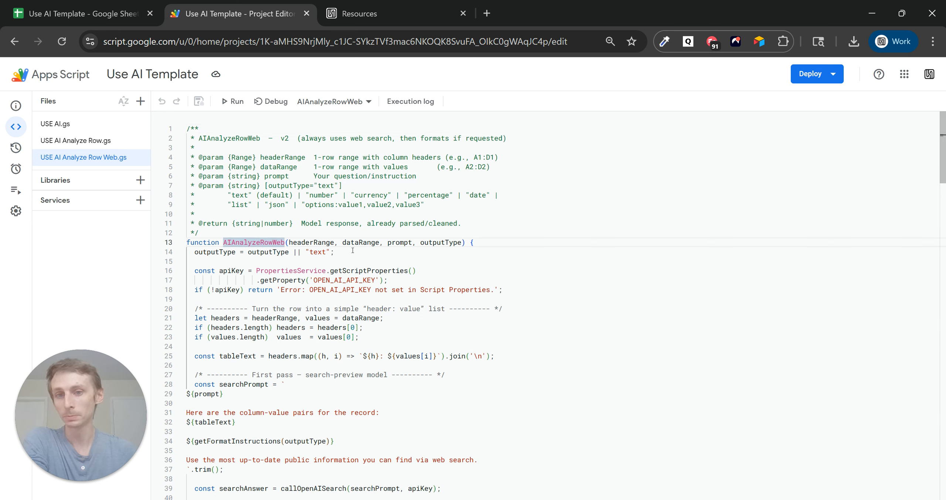
pyautogui.scroll(-10, 352, 251)
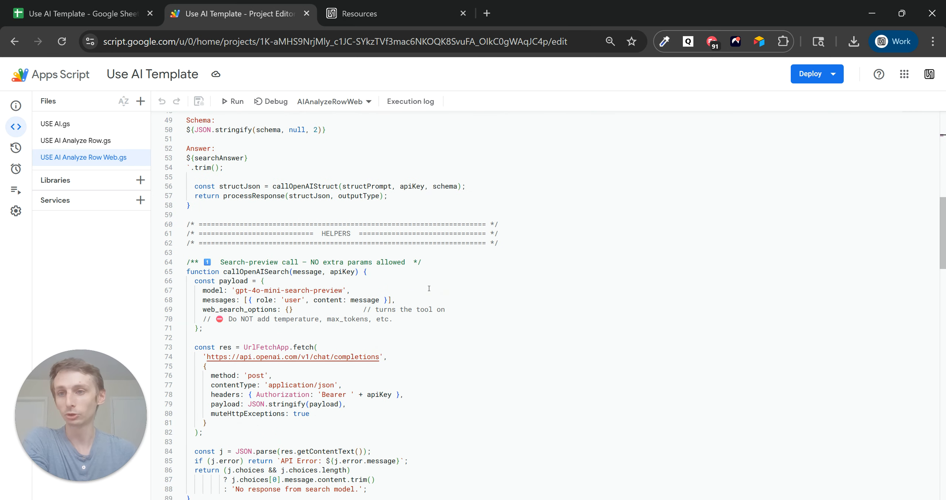
pyautogui.scroll(10, 429, 289)
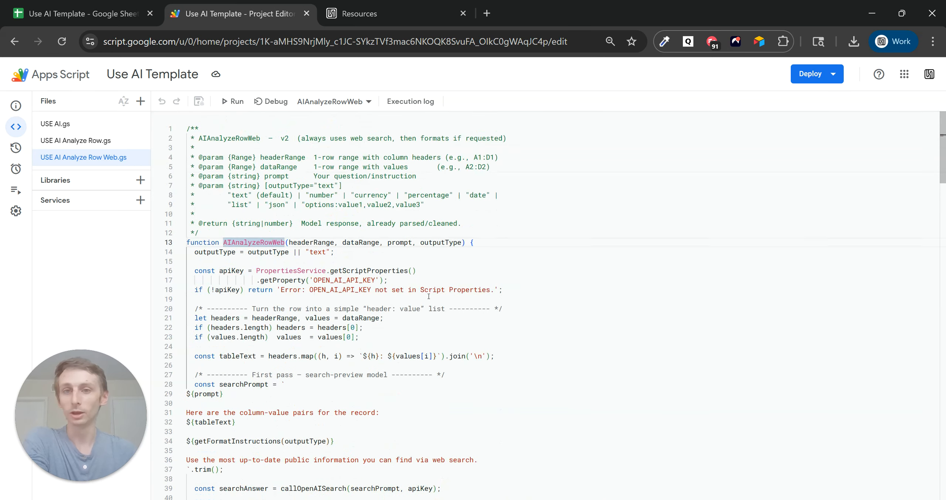
# View the stored API key property in Project Settings, then return to the spreadsheet.
pyautogui.click(17, 212)
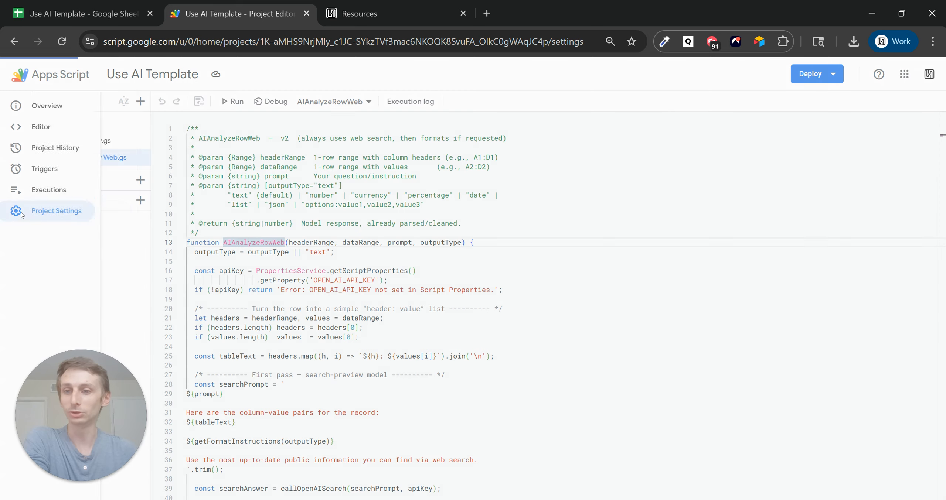
pyautogui.scroll(-5, 226, 252)
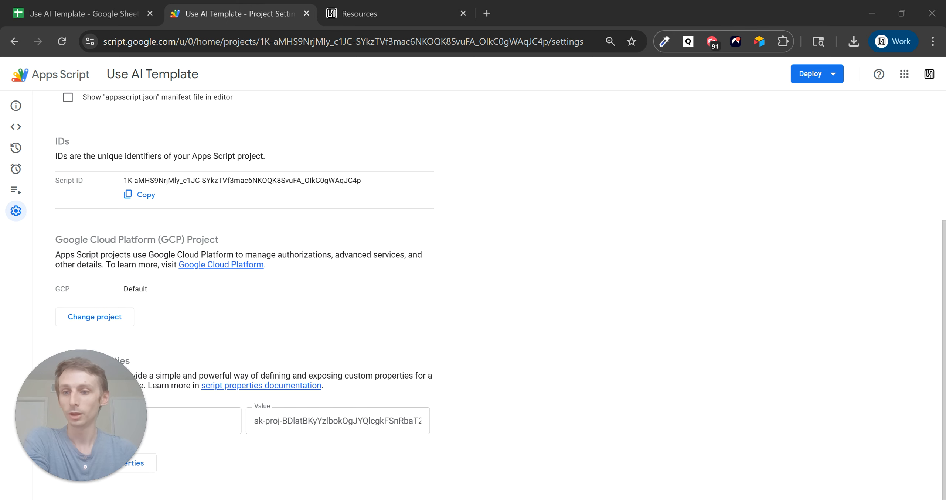
pyautogui.click(16, 126)
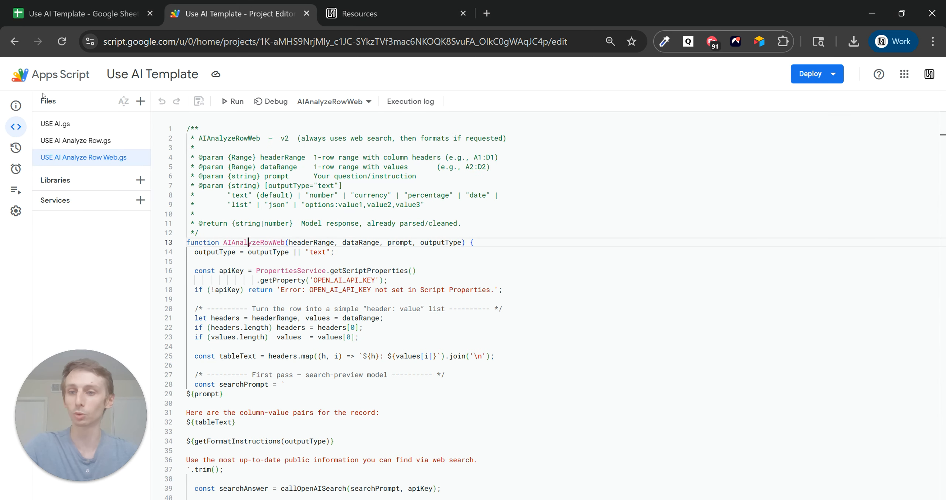
pyautogui.click(81, 13)
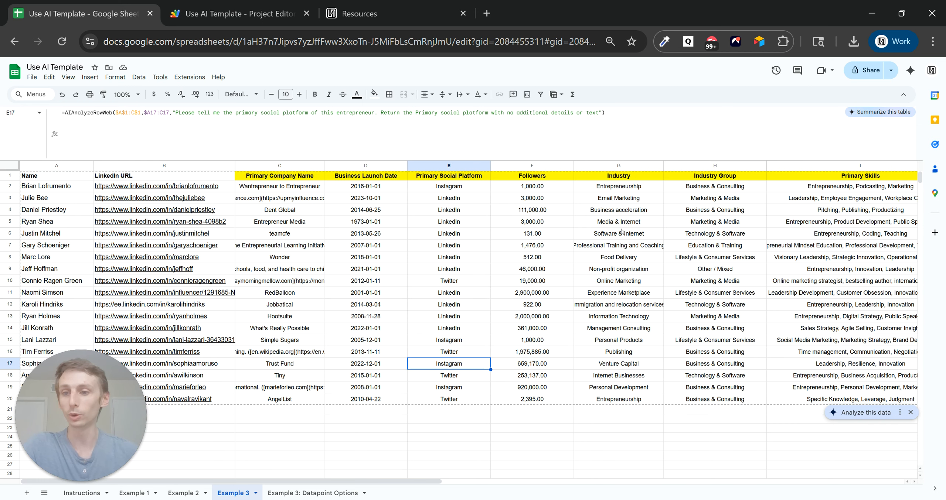
pyautogui.click(369, 14)
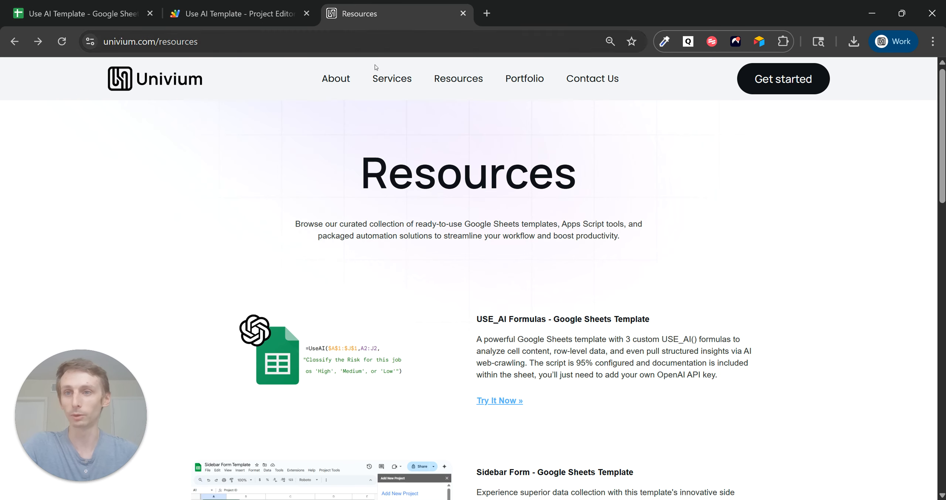
pyautogui.click(247, 44)
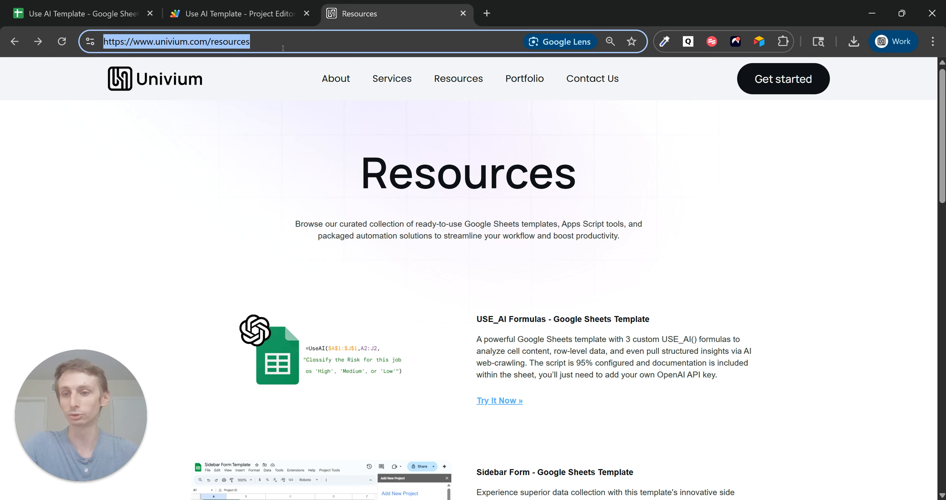
pyautogui.moveTo(658, 382); pyautogui.dragTo(416, 322)
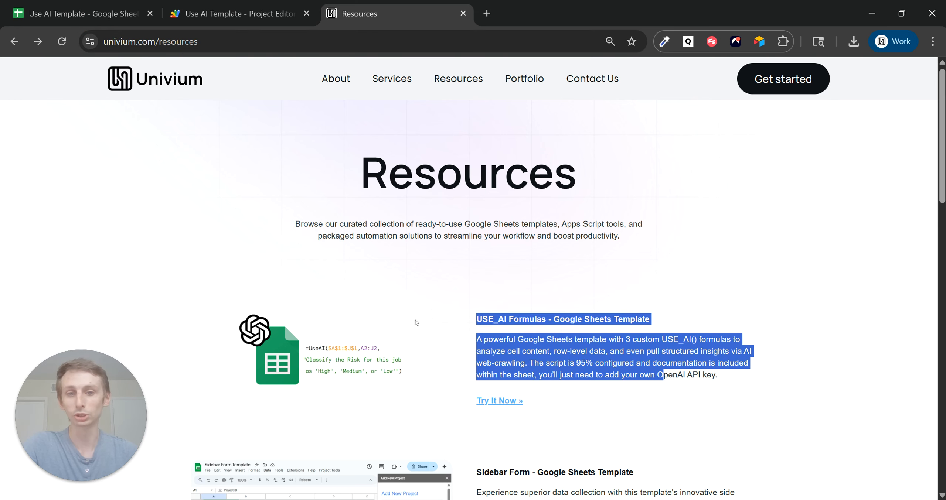
pyautogui.doubleClick(605, 326)
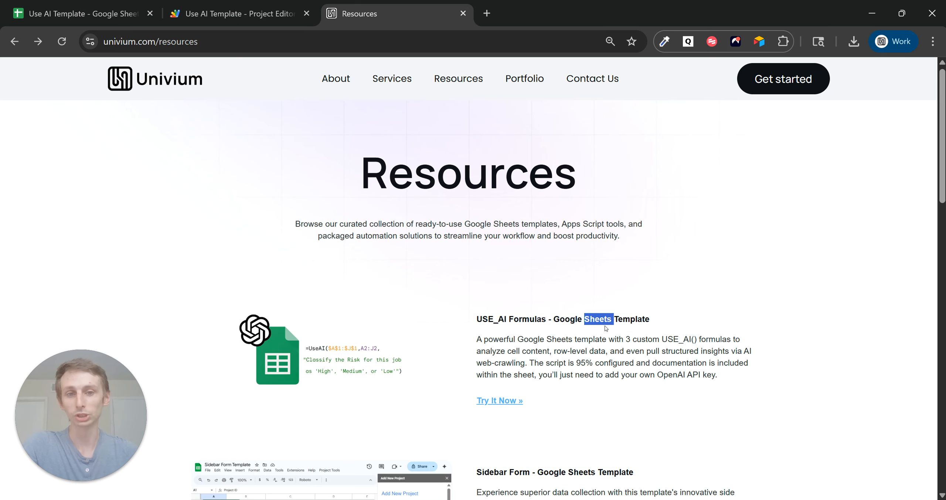
pyautogui.click(598, 320)
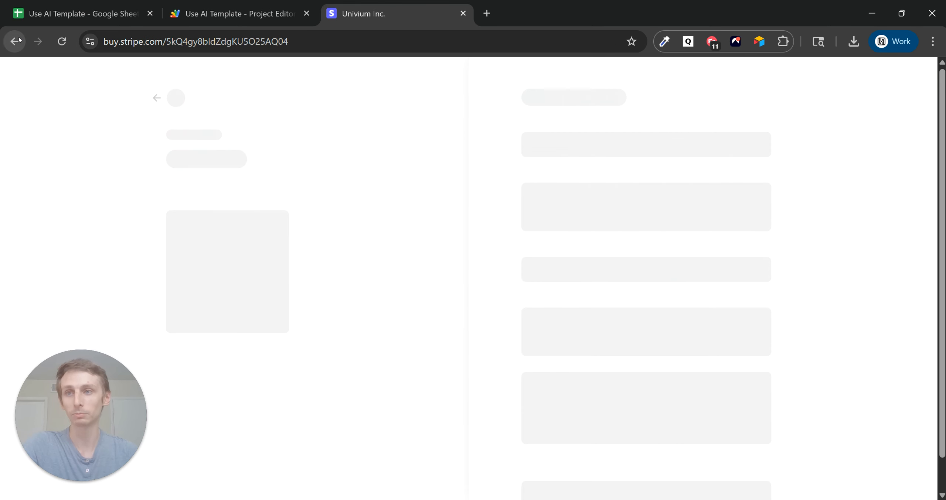
pyautogui.click(15, 41)
pyautogui.click(236, 13)
pyautogui.click(82, 13)
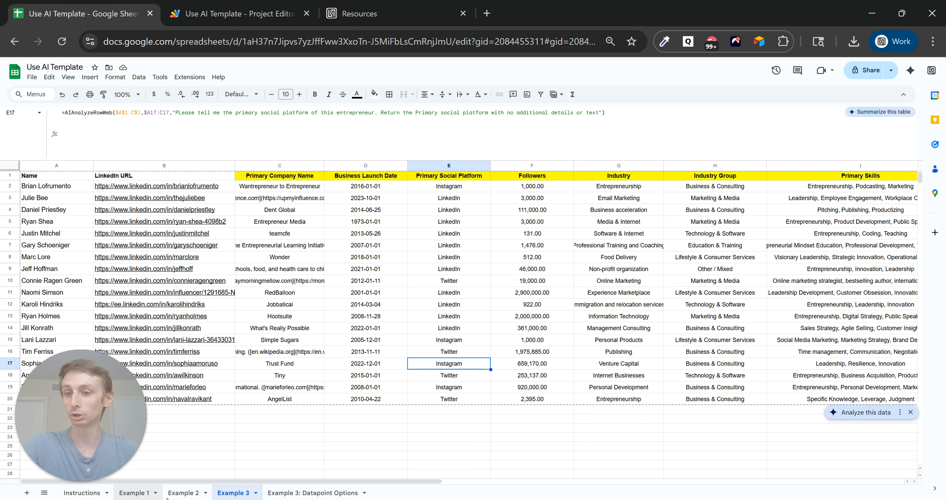
# Inspect the Example 3 formulas in C2, D2, E2 and F2.
pyautogui.click(323, 188)
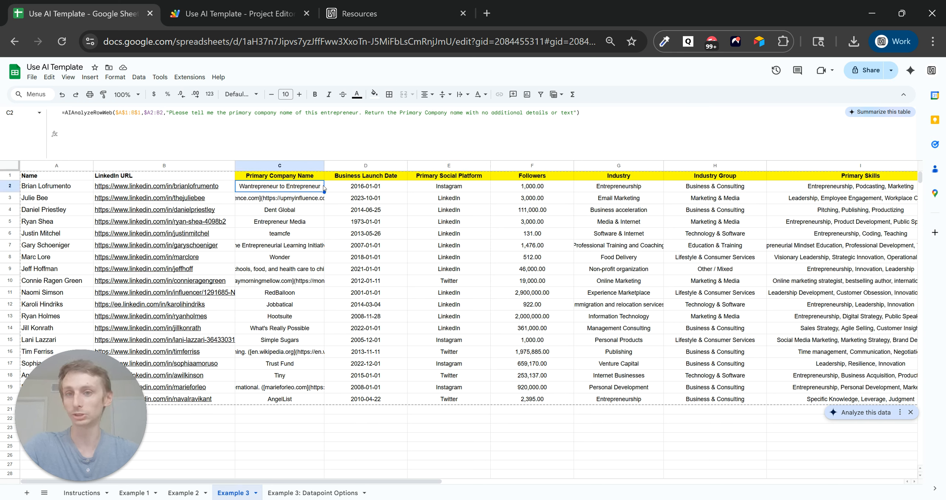
pyautogui.click(350, 188)
pyautogui.click(432, 188)
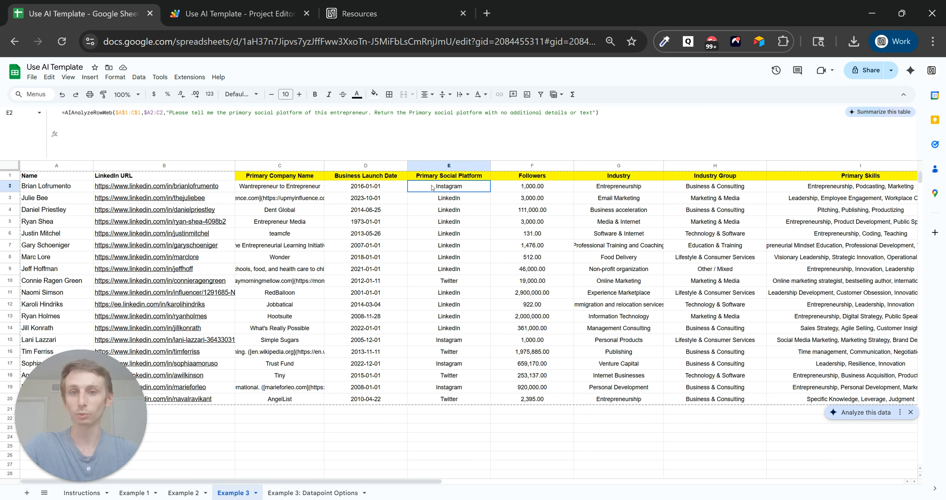
pyautogui.click(522, 190)
# Inspect K2's job status formula on Example 2 and B2's phone-number formula on Example 1.
pyautogui.click(178, 493)
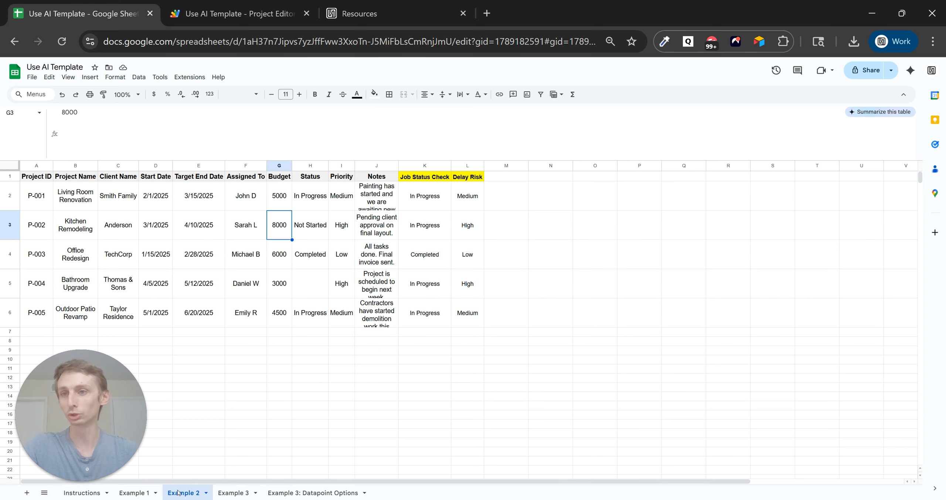
pyautogui.click(430, 202)
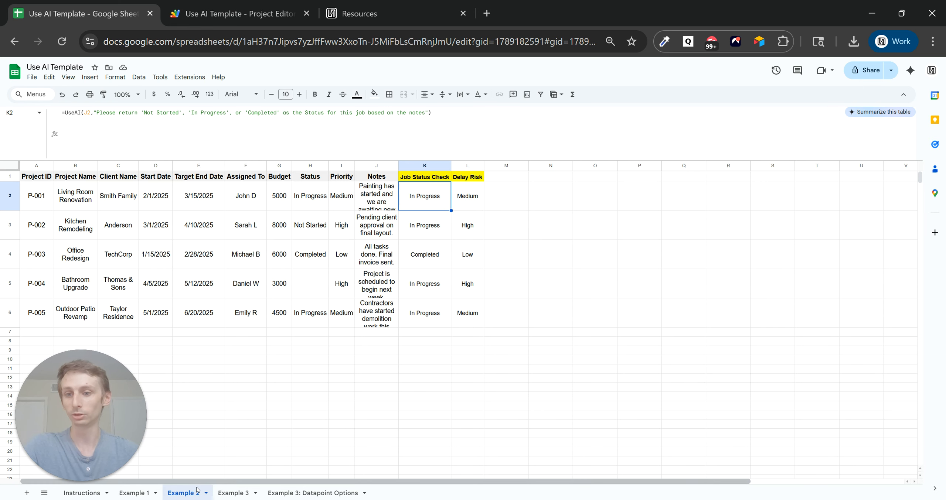
pyautogui.click(135, 493)
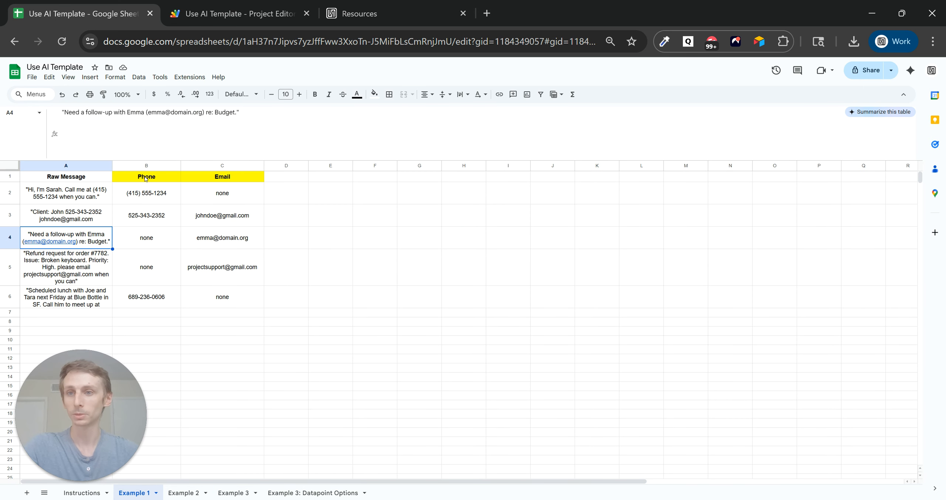
pyautogui.click(158, 196)
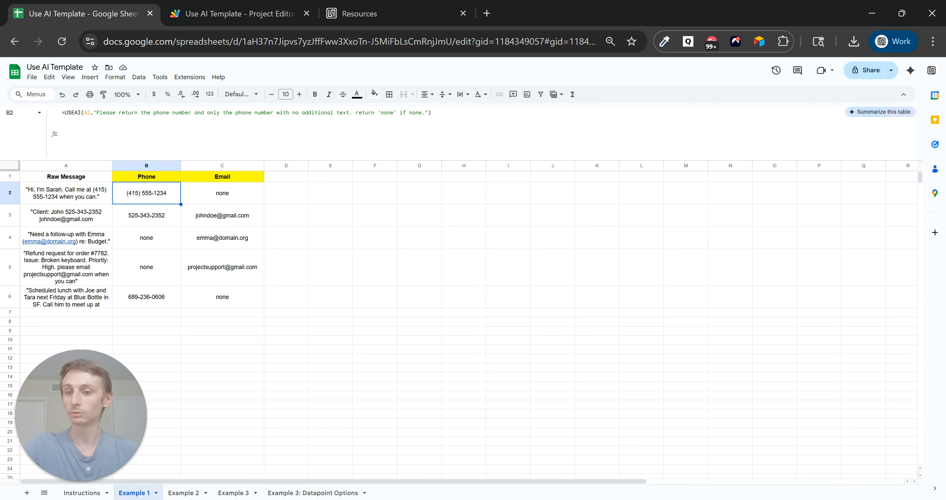
pyautogui.click(181, 495)
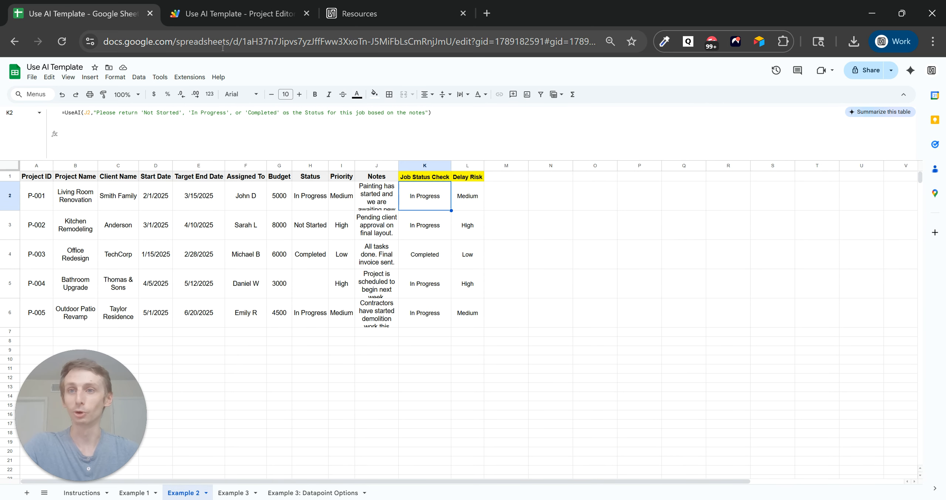
pyautogui.click(237, 14)
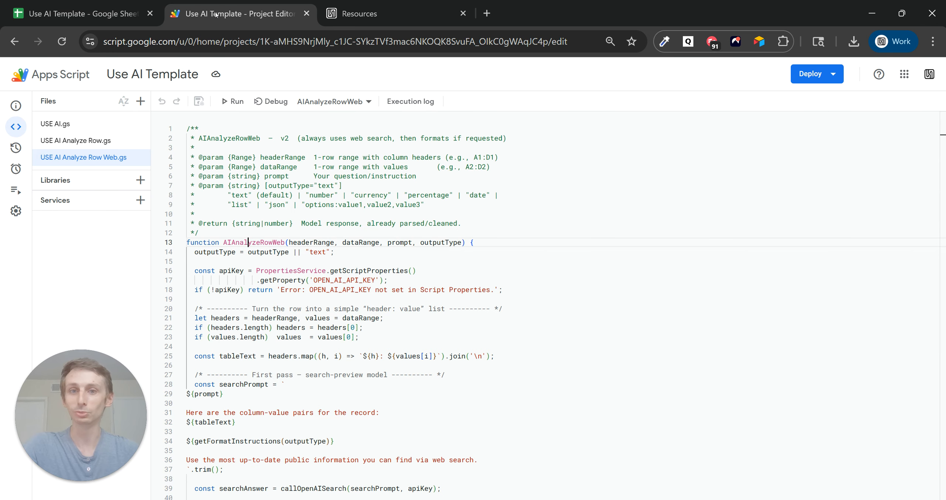
# After viewing USE AI Analyze Row.gs, change K2's function name to USEAI.
pyautogui.click(92, 141)
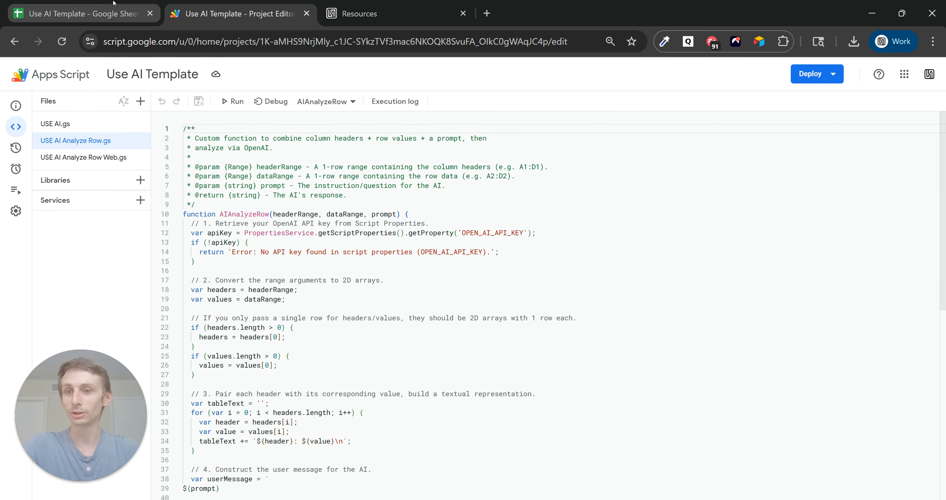
pyautogui.click(128, 7)
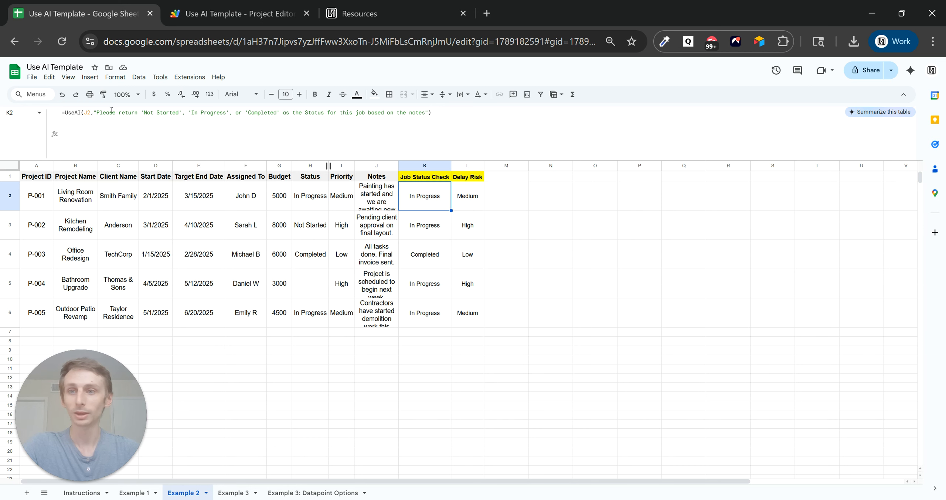
pyautogui.doubleClick(79, 111)
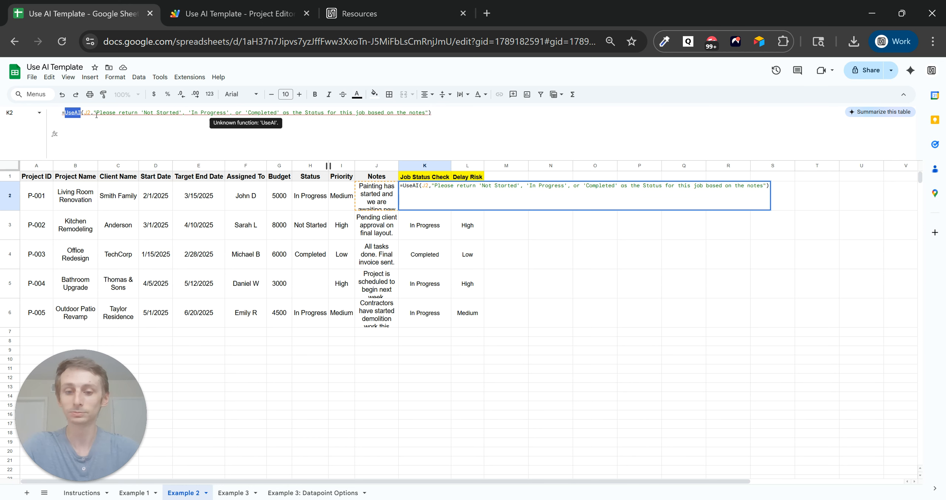
pyautogui.write('AIAnaly')
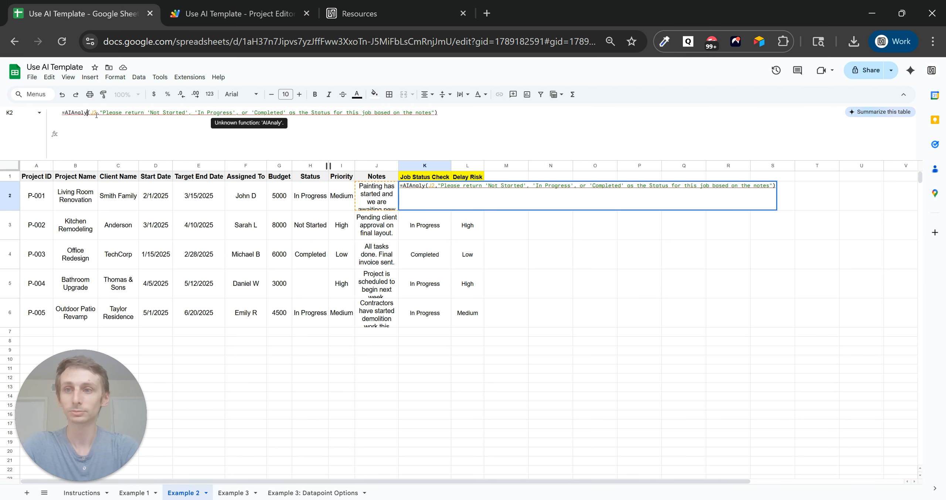
pyautogui.press('BackSpace')
pyautogui.press('BackSpace')
pyautogui.press('BackSpace')
pyautogui.press('BackSpace')
pyautogui.press('BackSpace')
pyautogui.press('BackSpace')
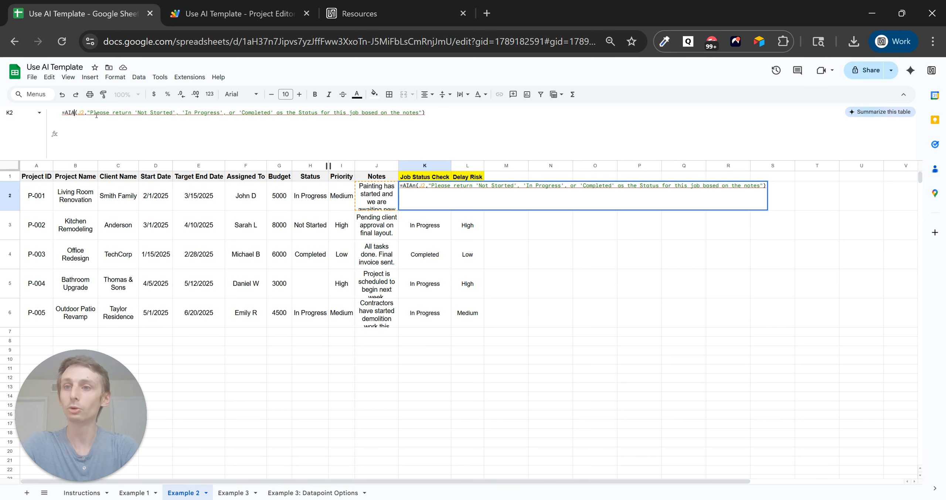
pyautogui.write('USEAI')
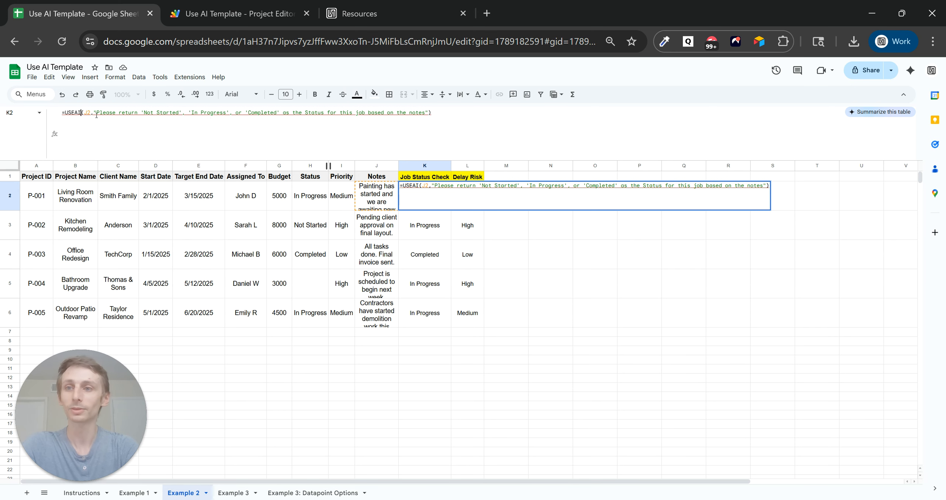
pyautogui.press('Return')
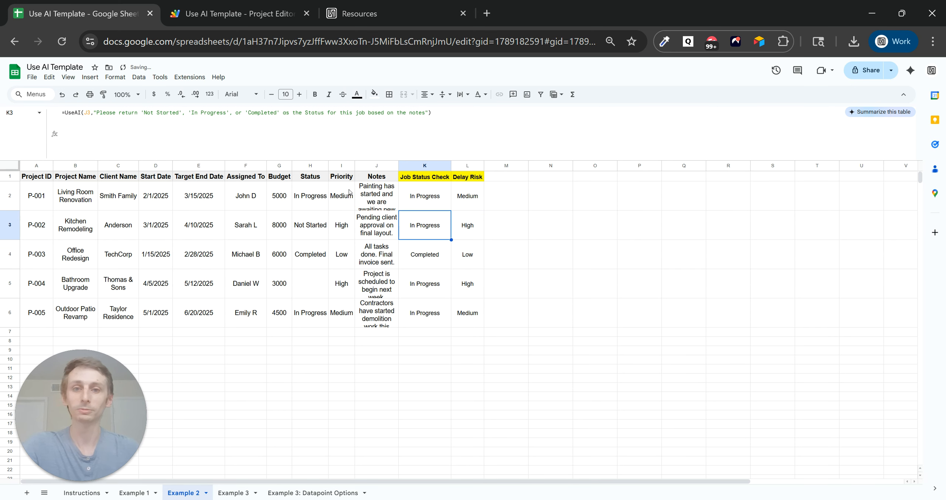
# Review L2's delay risk formula without changing it.
pyautogui.click(473, 195)
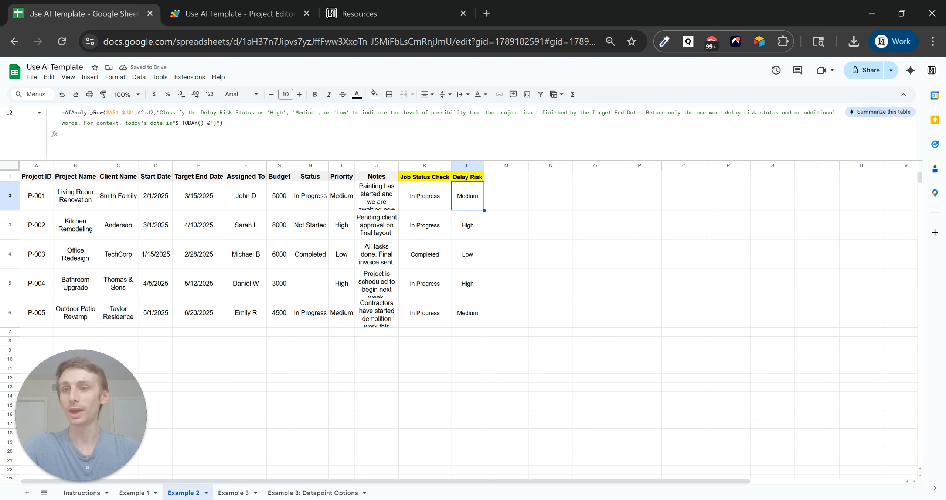
pyautogui.click(122, 112)
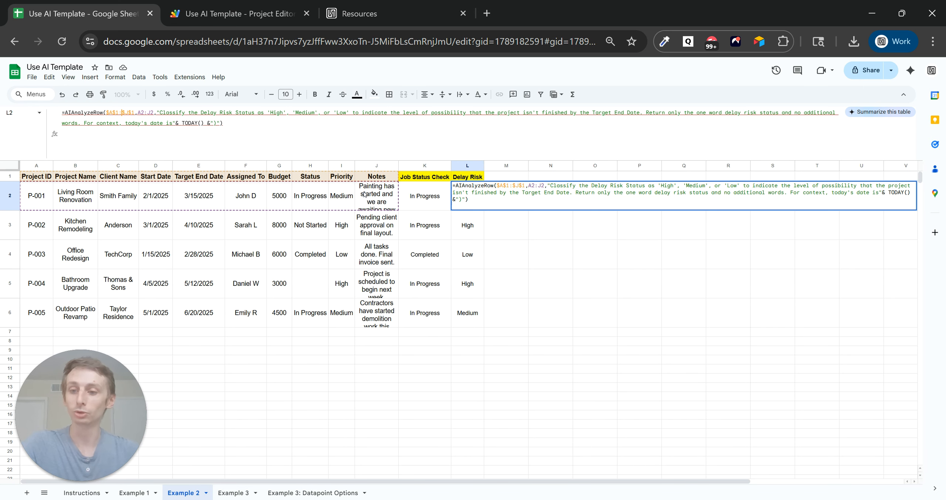
pyautogui.press('Escape')
# Glance at the Univium resources page, then return to the Use AI Template spreadsheet's Example 2 sheet.
pyautogui.click(393, 4)
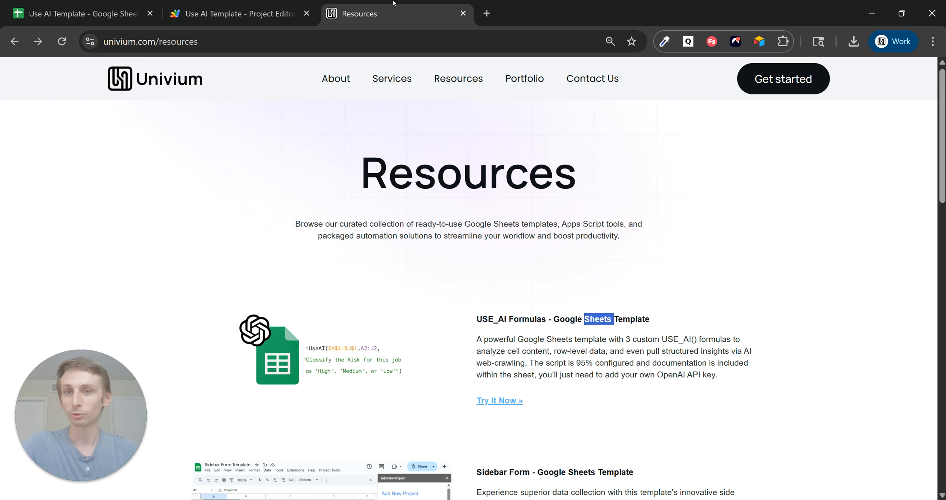
pyautogui.click(88, 11)
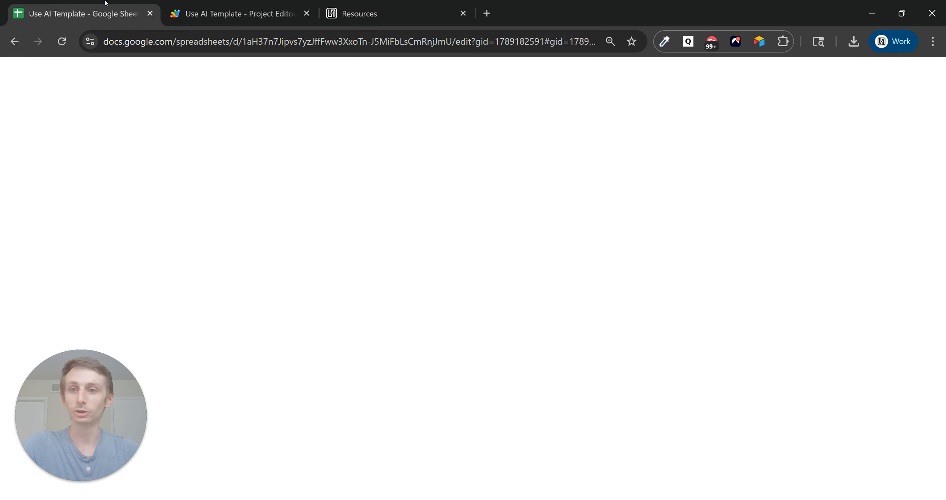